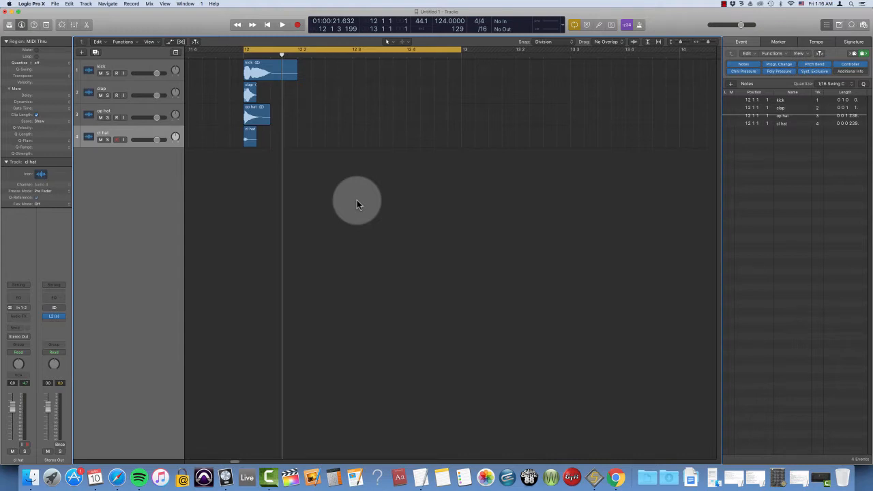
Look over the snap options, and search the key commands for "snap" to check the shortcuts of the snap modes
left_click(550, 41)
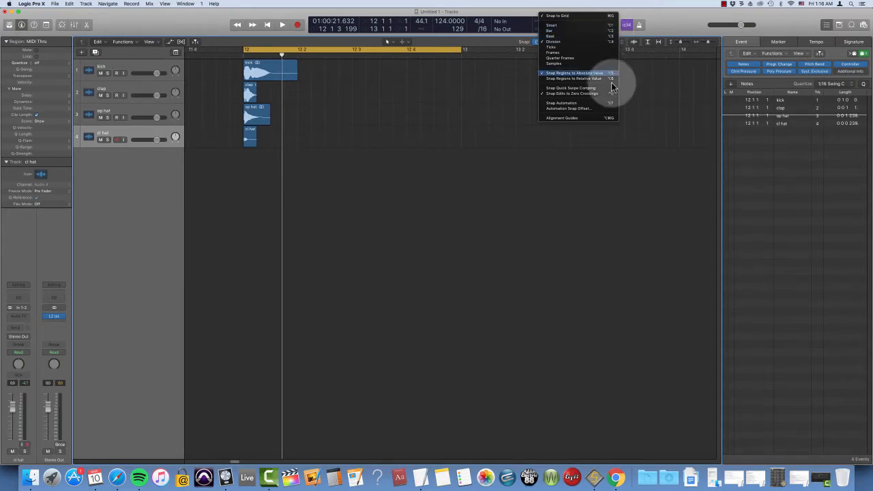
left_click(584, 212)
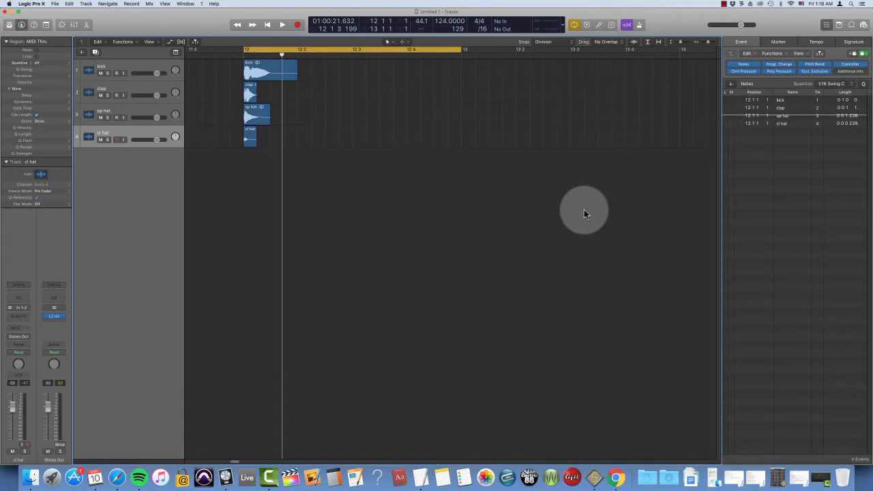
key("alt+k")
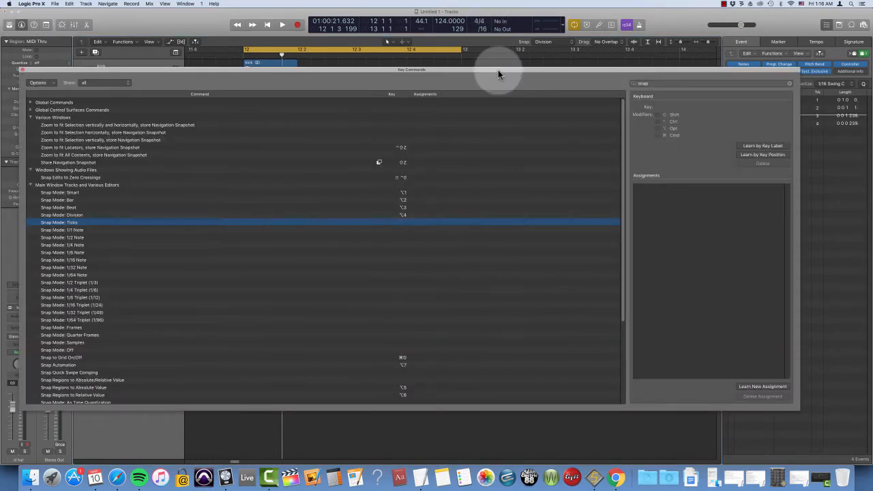
left_click_drag(498, 70, 490, 62)
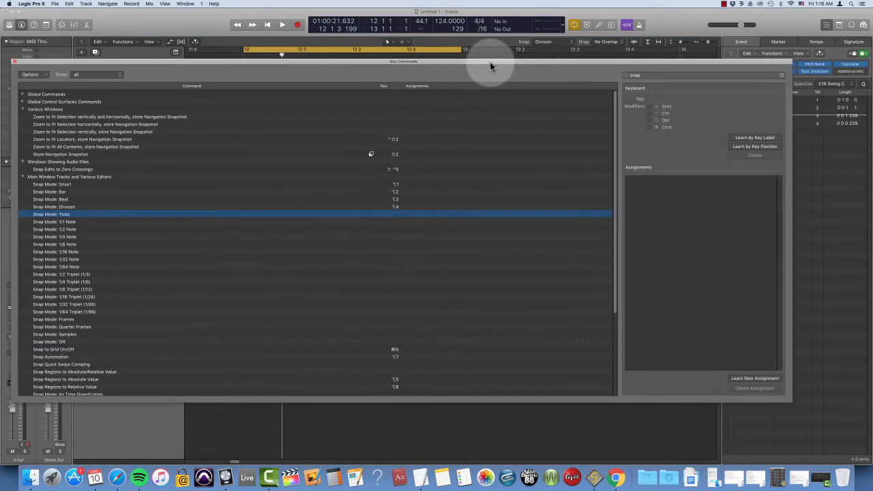
left_click(782, 75)
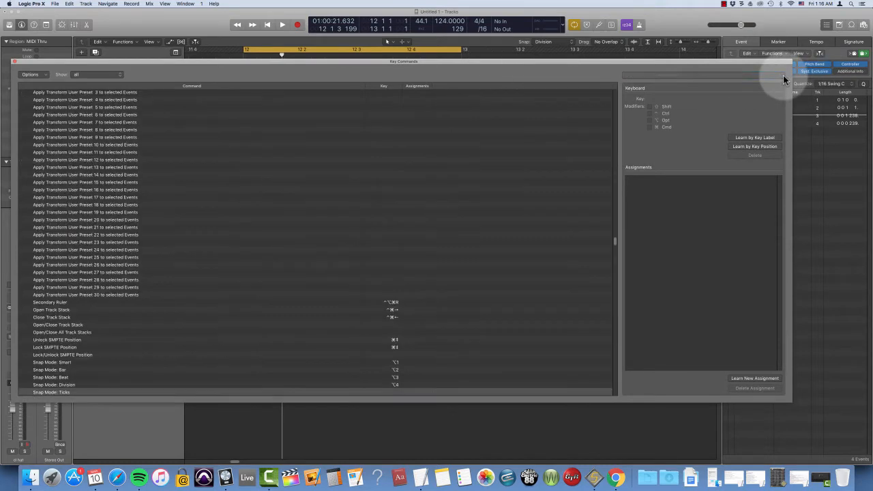
left_click(720, 76)
type("a")
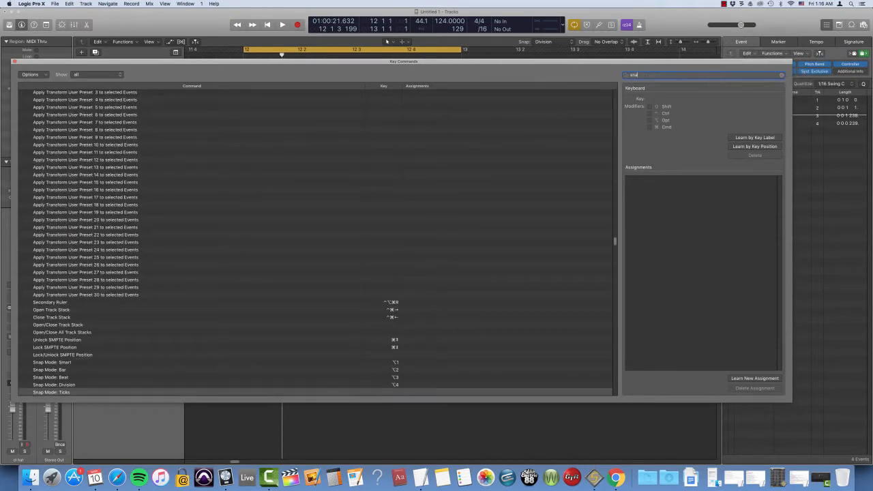
type("nap")
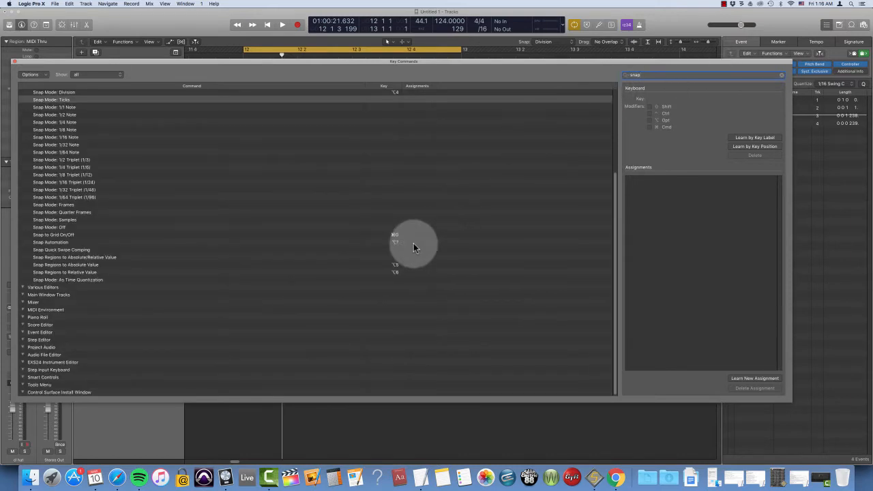
scroll(394, 193, "up", 5)
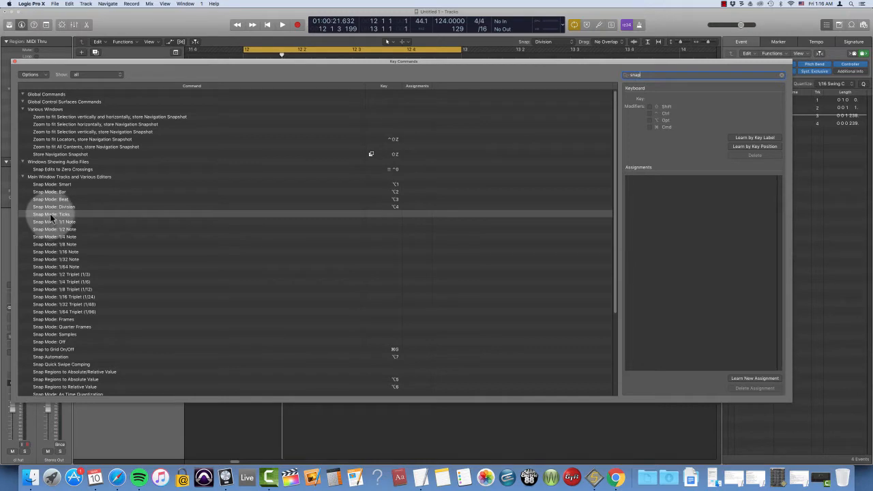
Assign Option+8 to the Snap Mode: Ticks command as a trial, and delete the assignment again
left_click(391, 217)
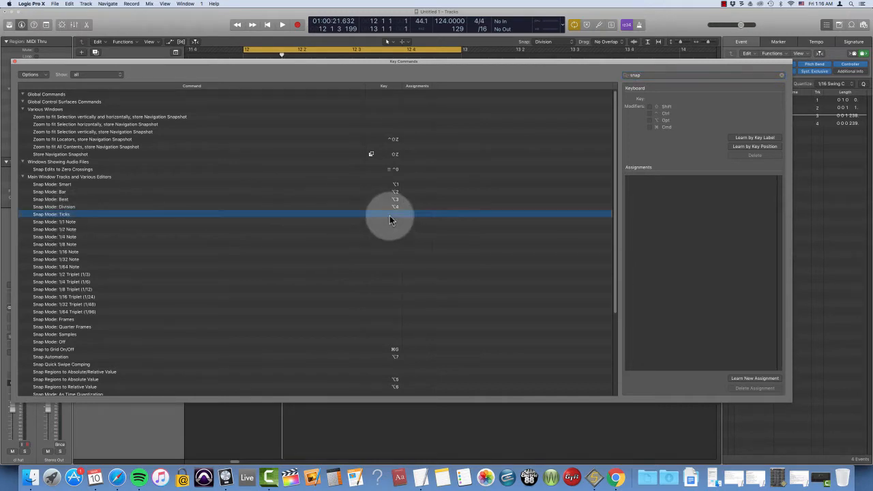
left_click(766, 140)
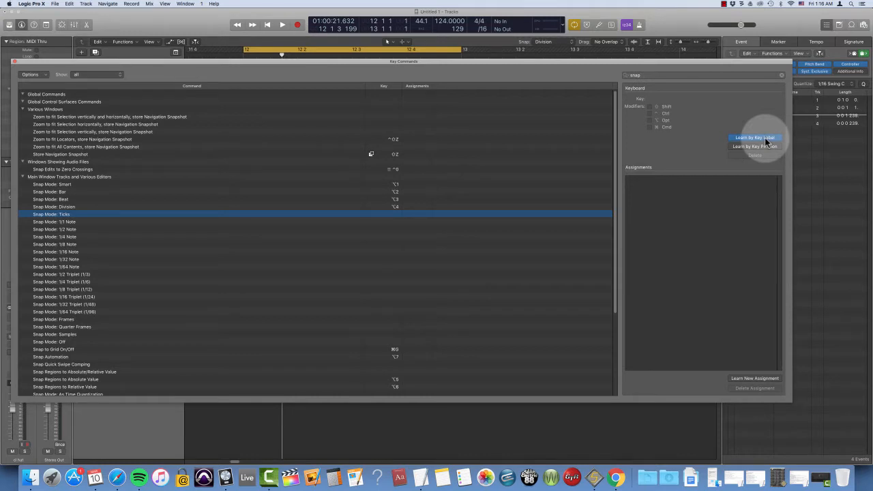
key("alt+8")
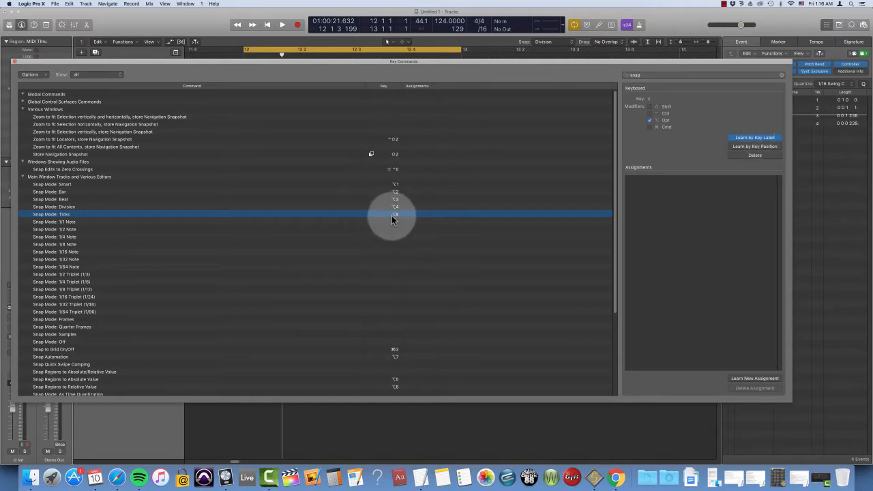
left_click(762, 157)
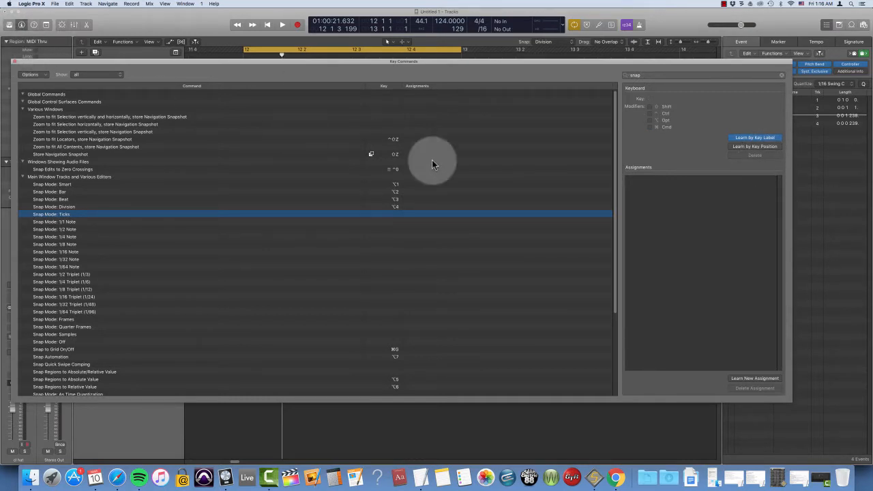
left_click(14, 61)
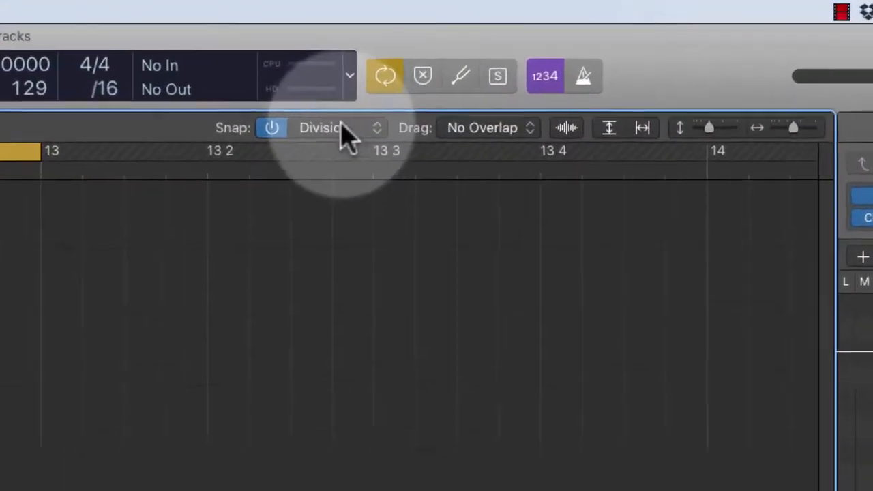
Set the snap mode to Bar and try moving the kick region along the timeline
left_click(560, 41)
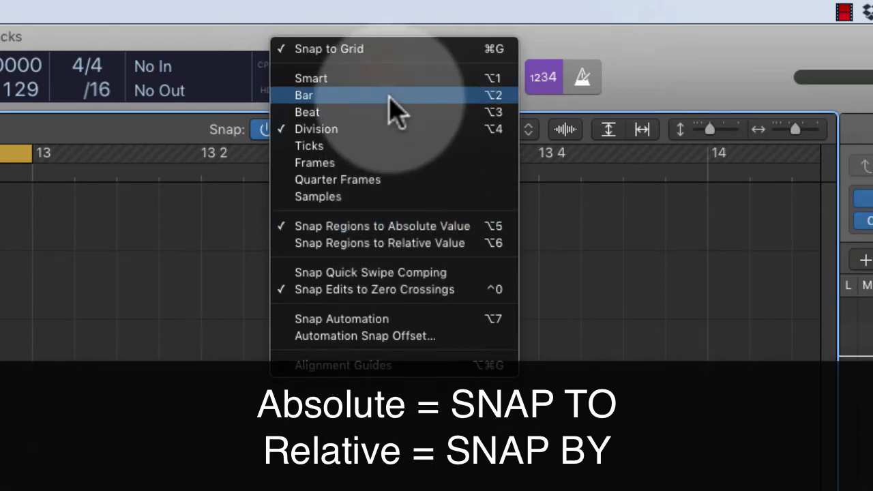
left_click(389, 95)
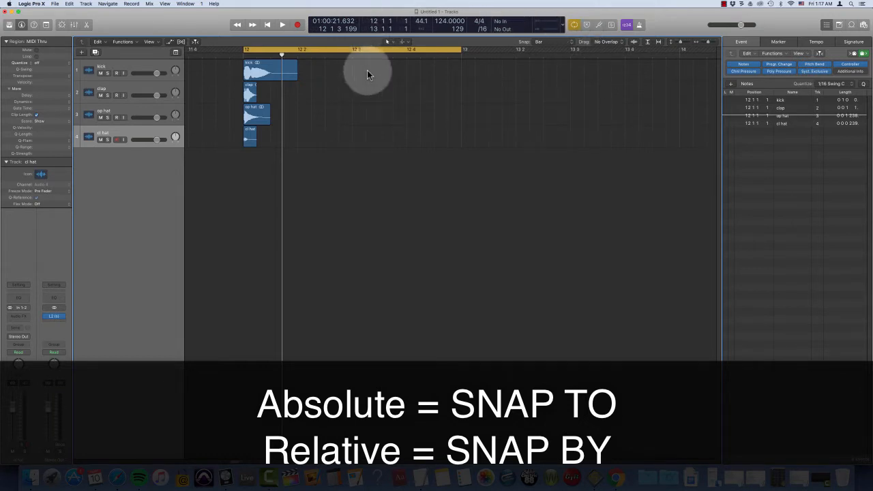
key("super+Left")
key("super+Left")
scroll(348, 80, "left", 1)
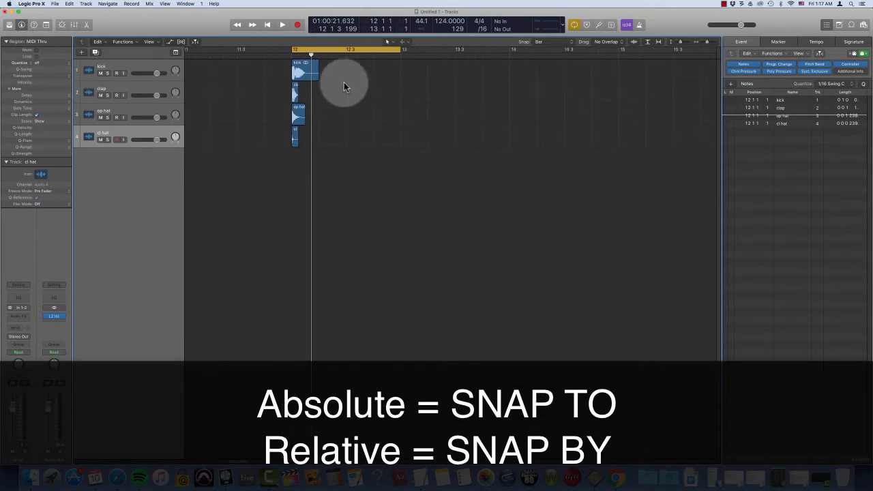
left_click(305, 72)
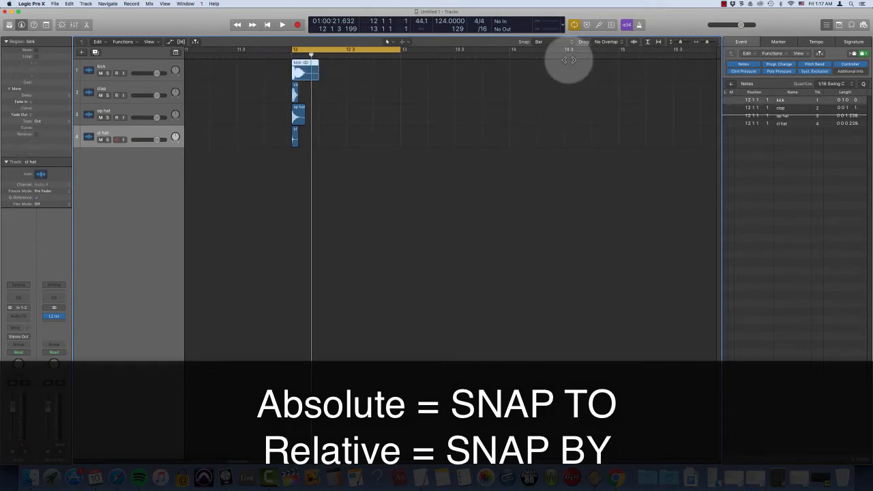
left_click(558, 42)
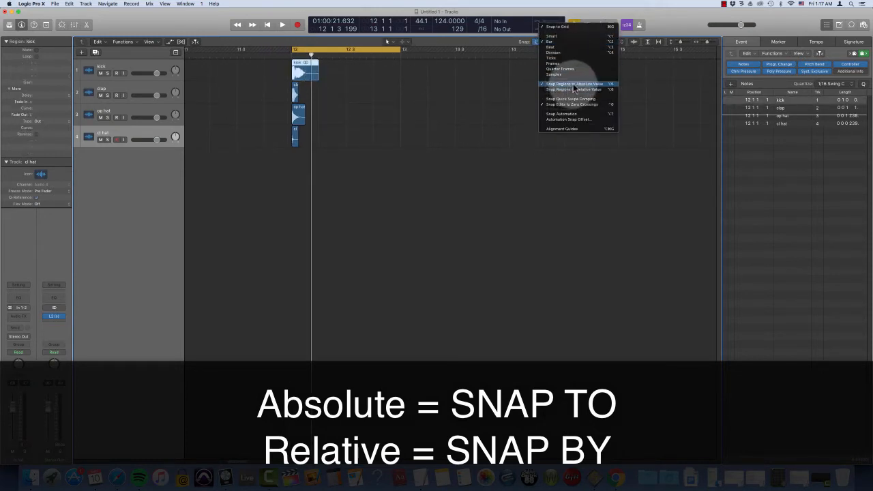
left_click(444, 68)
left_click_drag(322, 66, 454, 71)
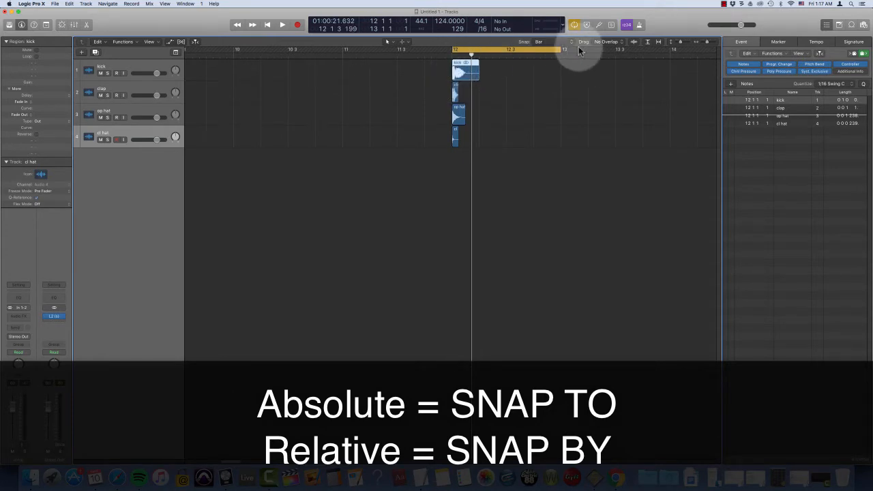
Set the snap mode to Beat and try moving the kick region from beat to beat
left_click(556, 41)
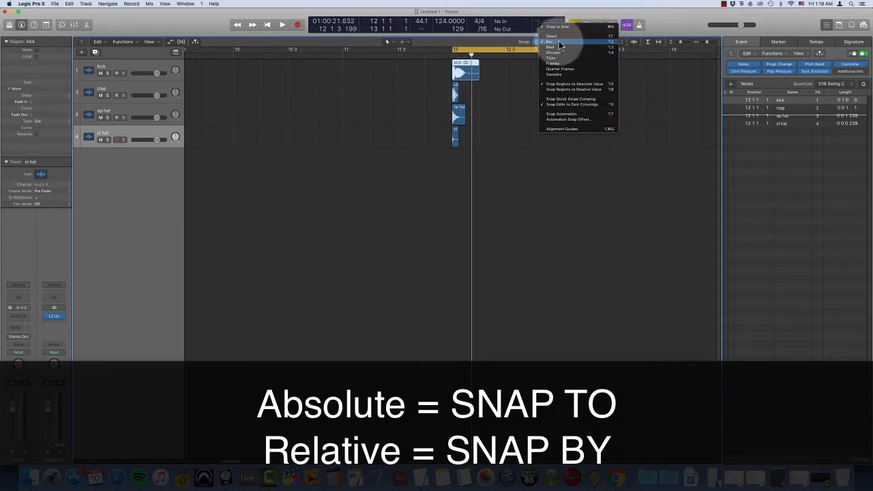
left_click(565, 47)
scroll(513, 88, "right", 4)
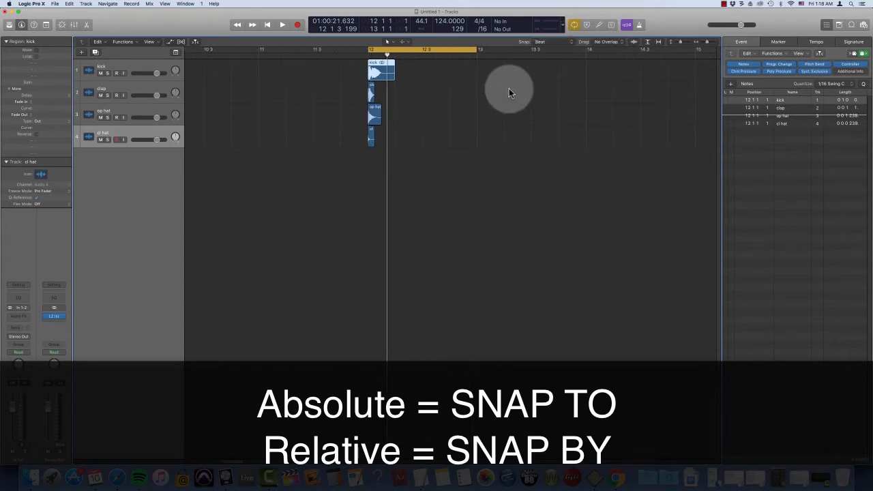
left_click_drag(380, 73, 407, 76)
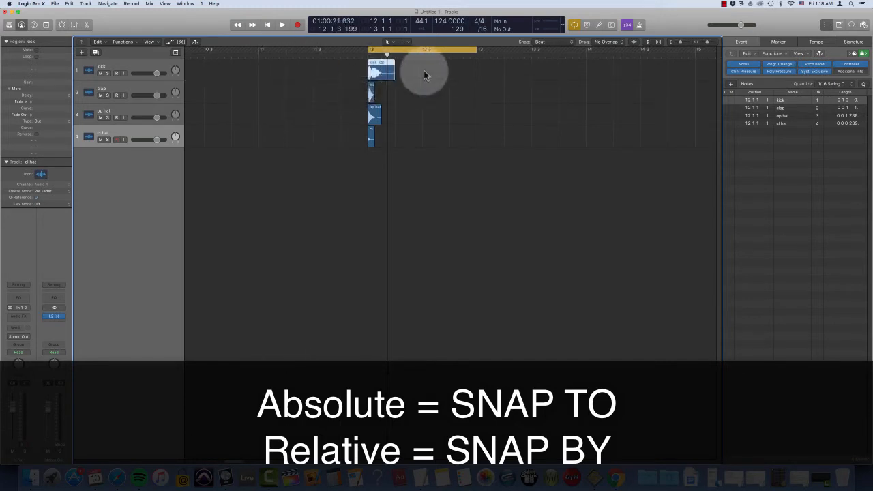
left_click(370, 50)
left_click(370, 49)
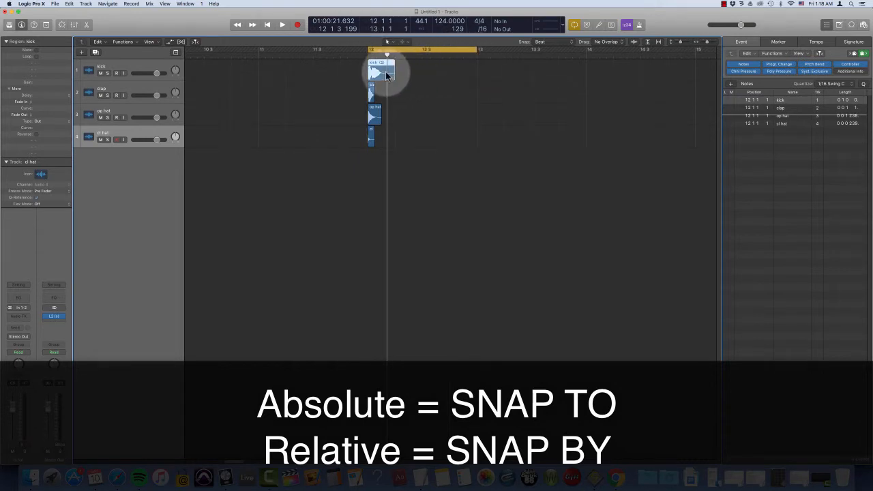
mouse_move(380, 71)
left_mouse_down()
mouse_move(439, 77)
mouse_move(384, 73)
left_mouse_up()
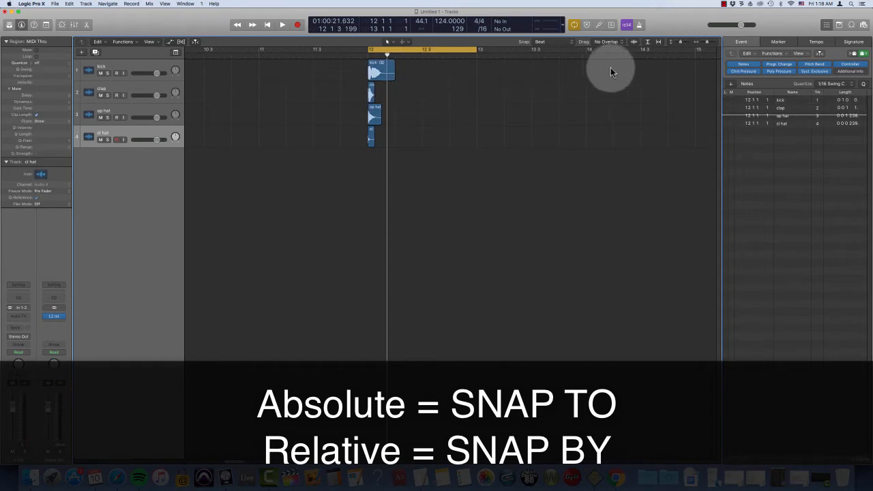
Set the snap mode to Division with a project division value of /16
left_click(554, 41)
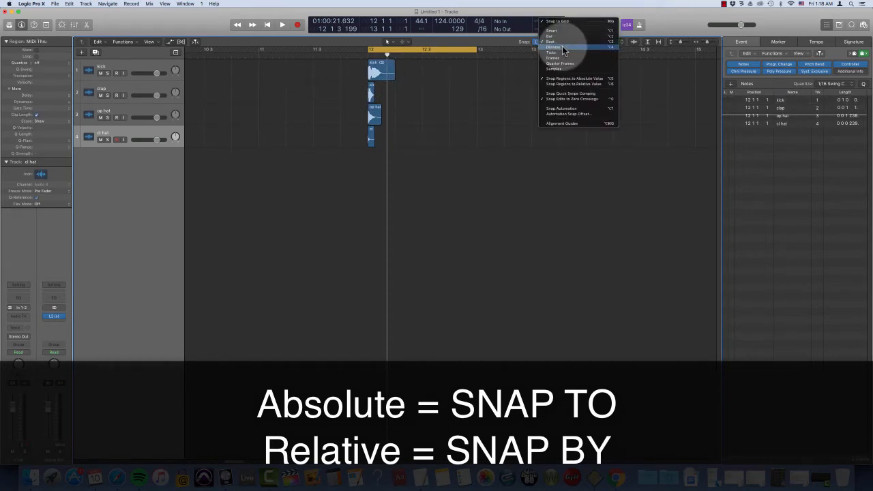
left_click(562, 46)
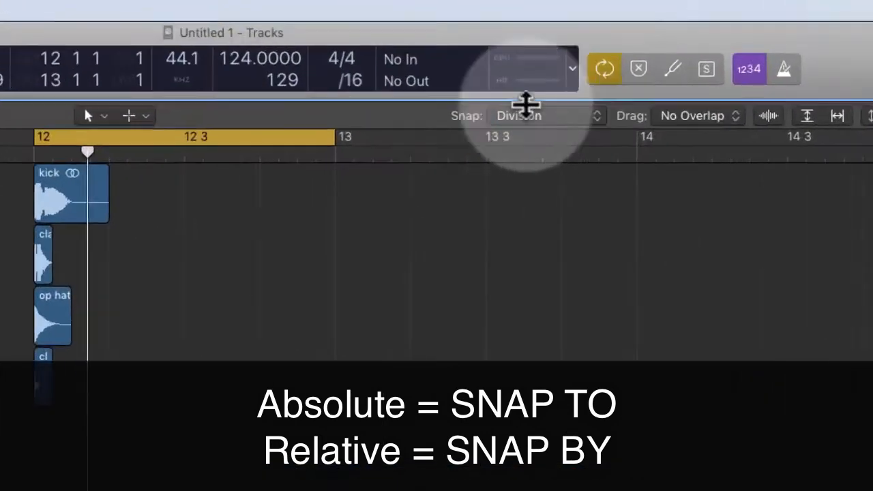
left_click(353, 85)
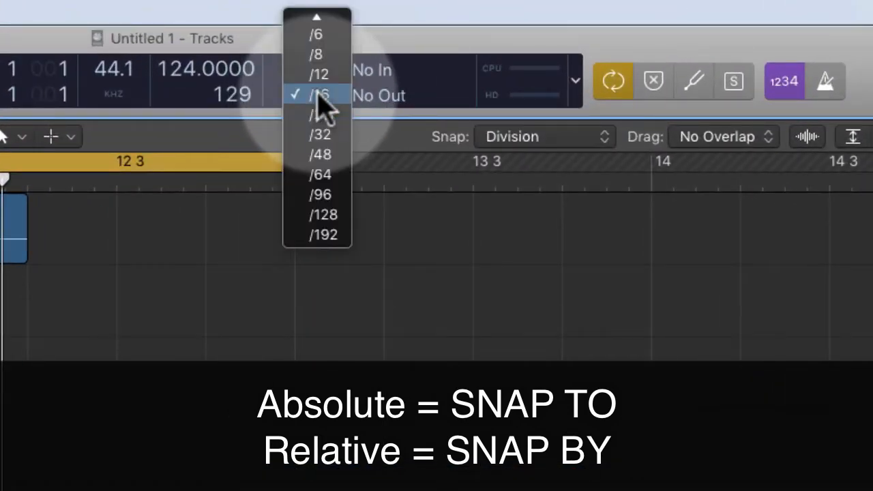
left_click(431, 261)
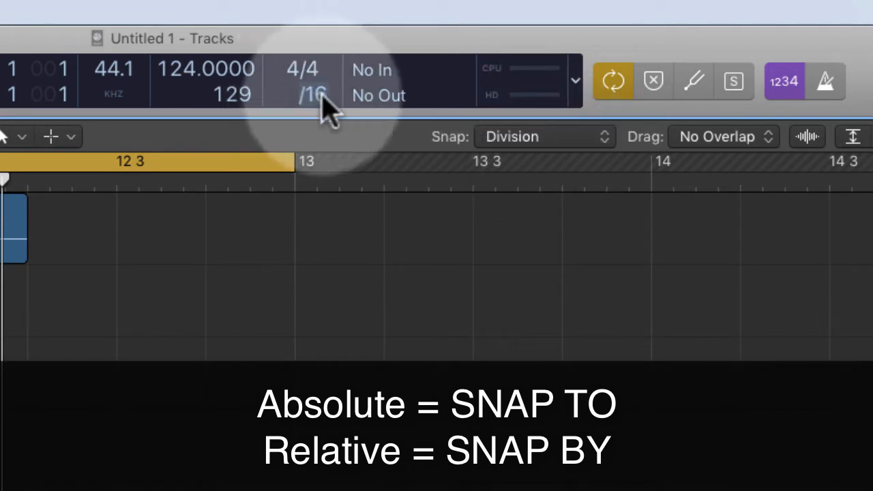
left_click(324, 96)
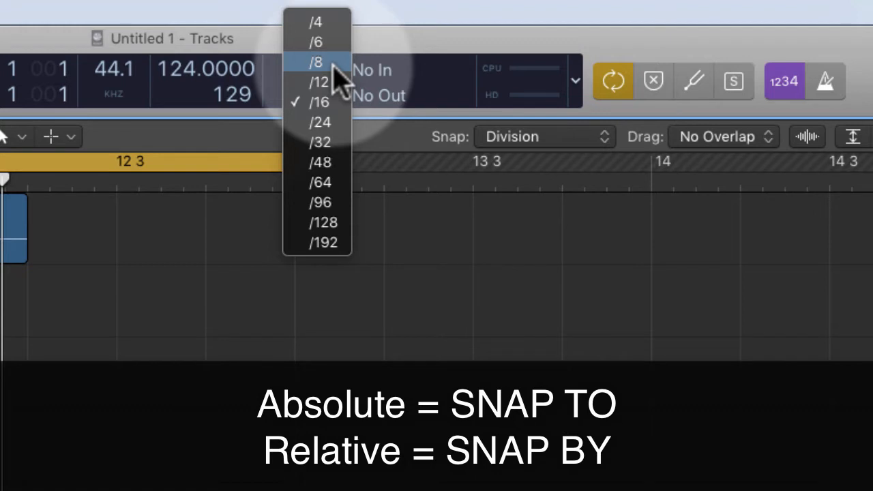
left_click(330, 103)
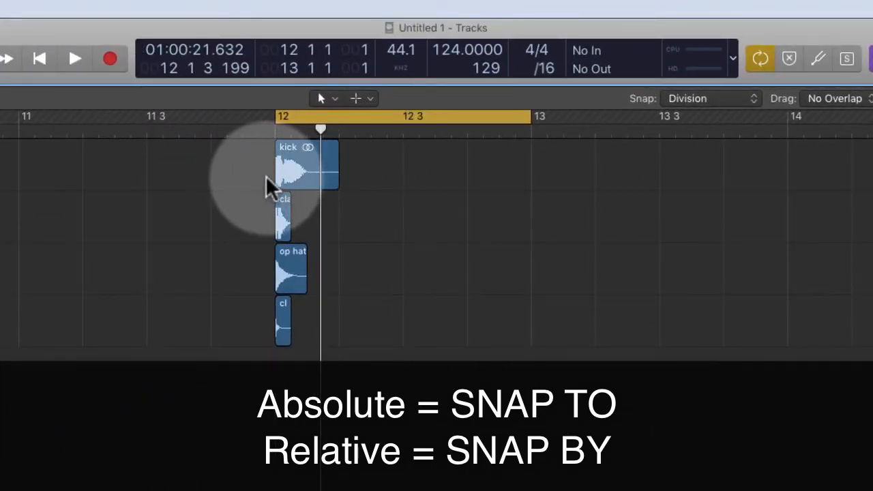
Set the project division to /8 and try moving the kick region on that grid
key("super+Right")
key("super+Right")
key("super+Right")
key("super+Right")
mouse_move(232, 174)
left_mouse_down()
mouse_move(209, 165)
mouse_move(471, 181)
mouse_move(225, 180)
left_mouse_up()
key("super+Left")
key("super+Left")
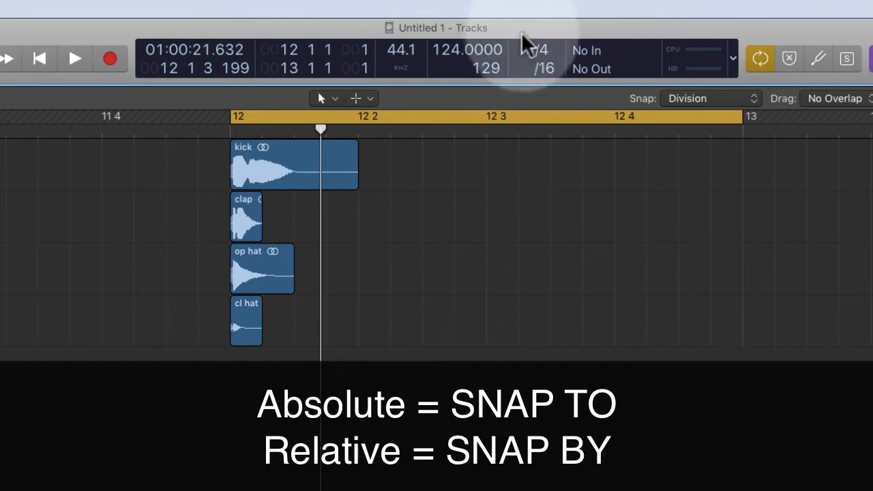
left_click(544, 68)
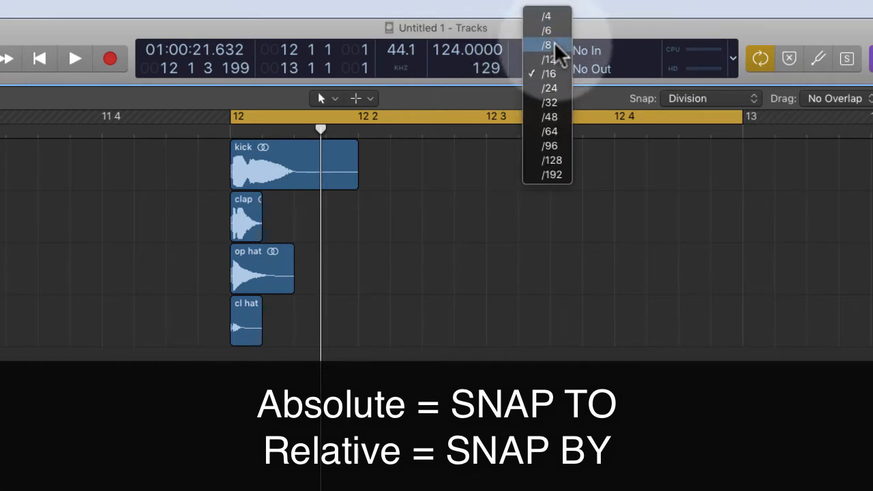
left_click(554, 43)
left_click(313, 174)
left_click_drag(317, 176, 489, 83)
Set the project division to /64 and try moving the kick region in these finer grid steps
left_click(540, 65)
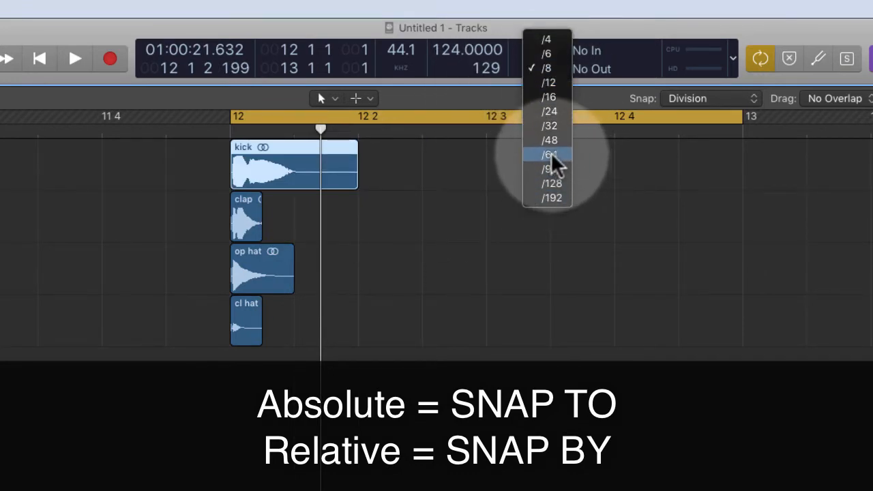
left_click(551, 155)
mouse_move(276, 172)
left_mouse_down()
mouse_move(315, 176)
mouse_move(281, 175)
left_mouse_up()
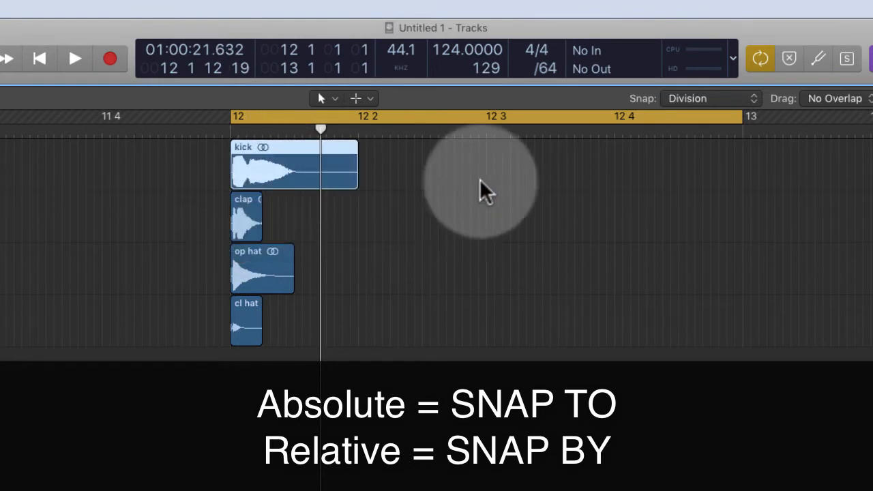
Set the project division to /16
left_click(709, 96)
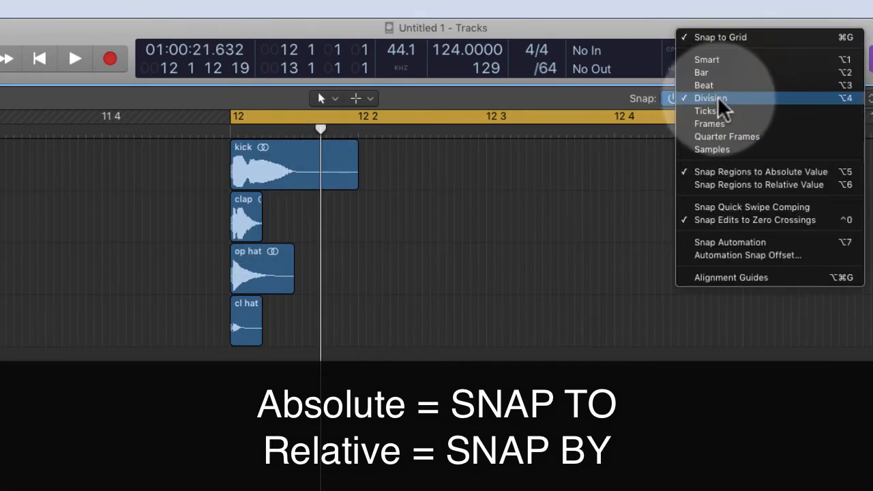
left_click(549, 64)
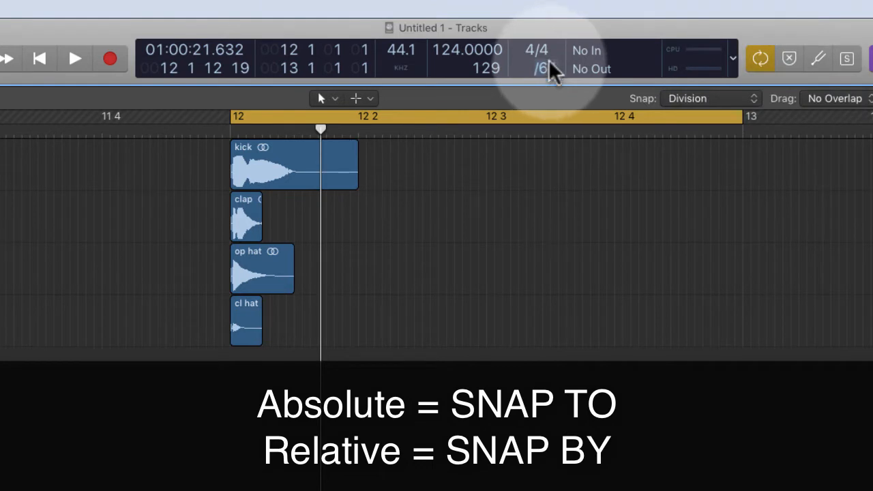
left_click(548, 61)
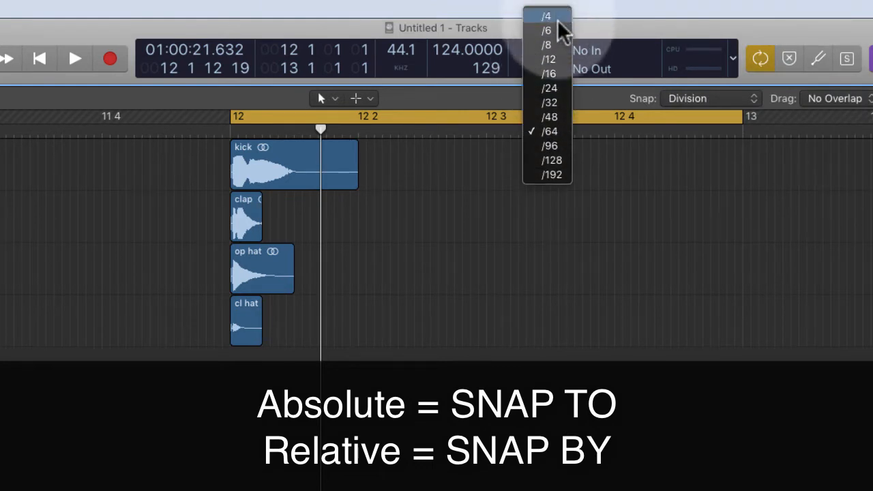
left_click(554, 72)
Move the kick region to 12 1 4 1 and place the playhead before bar 12, at about 11 4 3 161
left_click(718, 95)
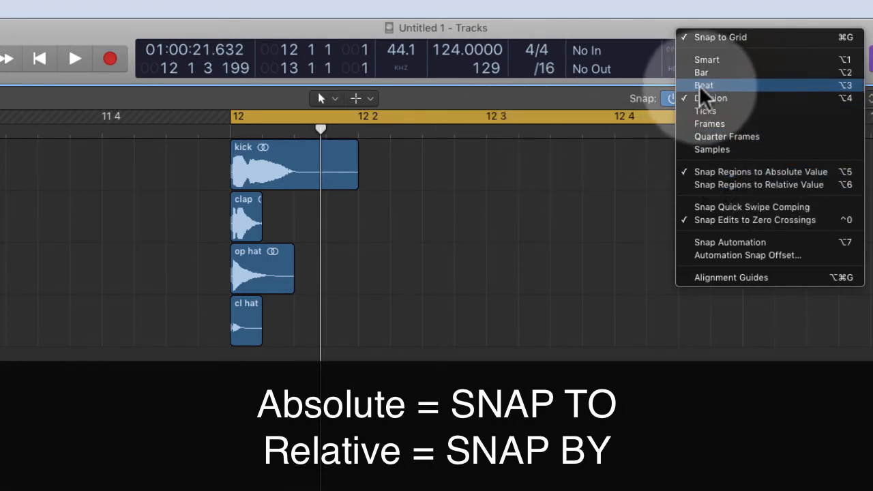
left_click(535, 164)
left_click(277, 165)
left_click_drag(300, 164, 357, 166)
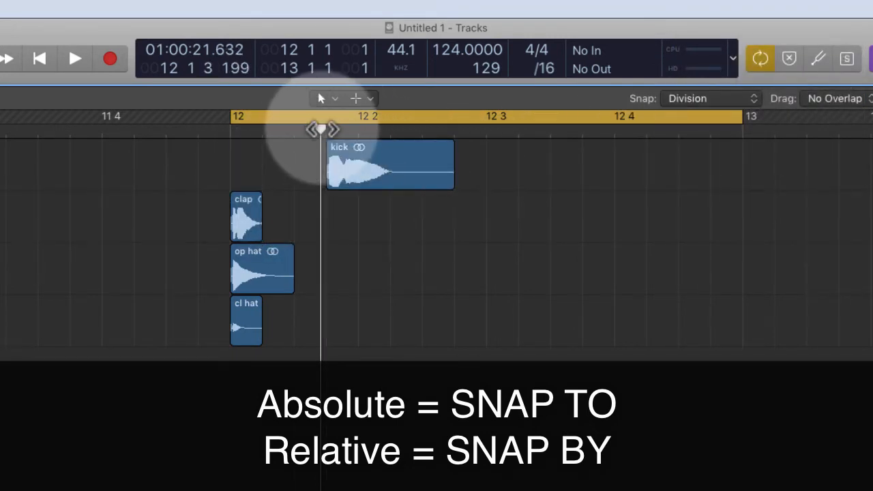
left_click_drag(321, 130, 187, 130)
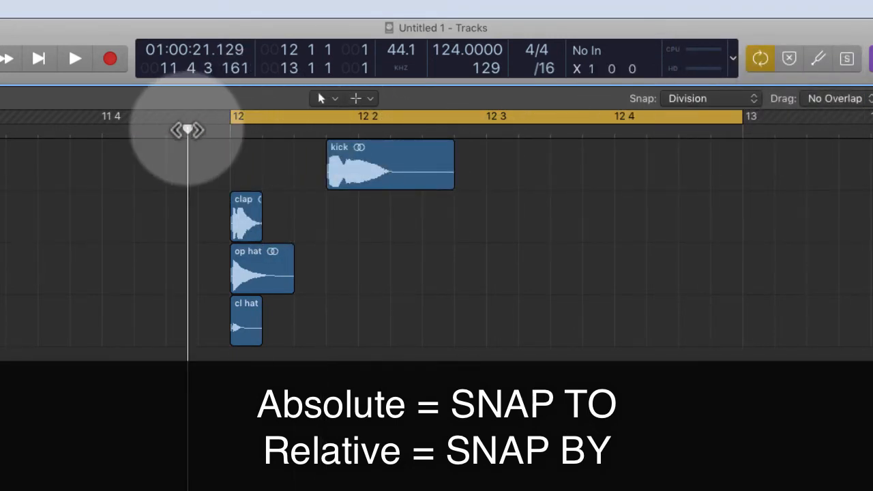
Switch region snapping to relative value and set the snap mode to Bar
left_click(718, 100)
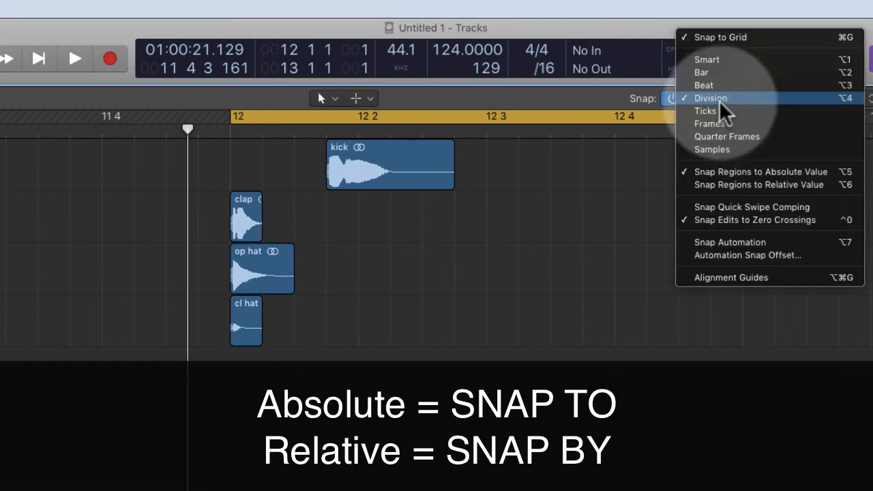
left_click(761, 183)
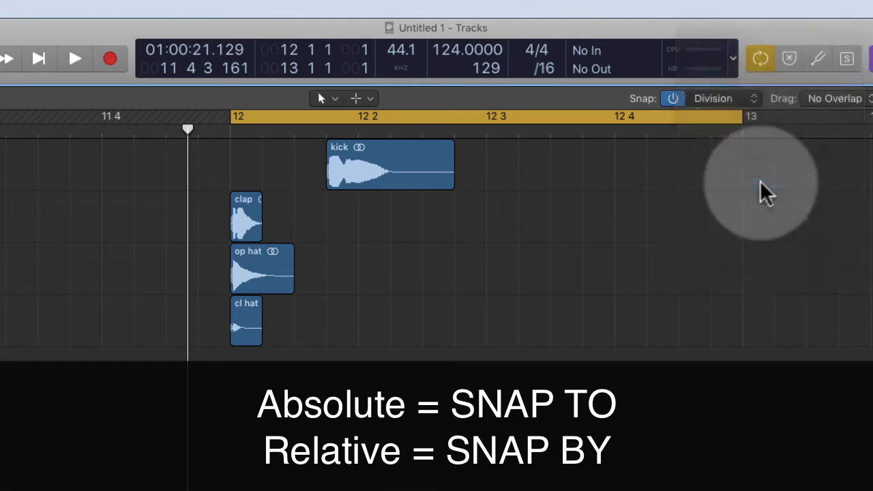
left_click(737, 95)
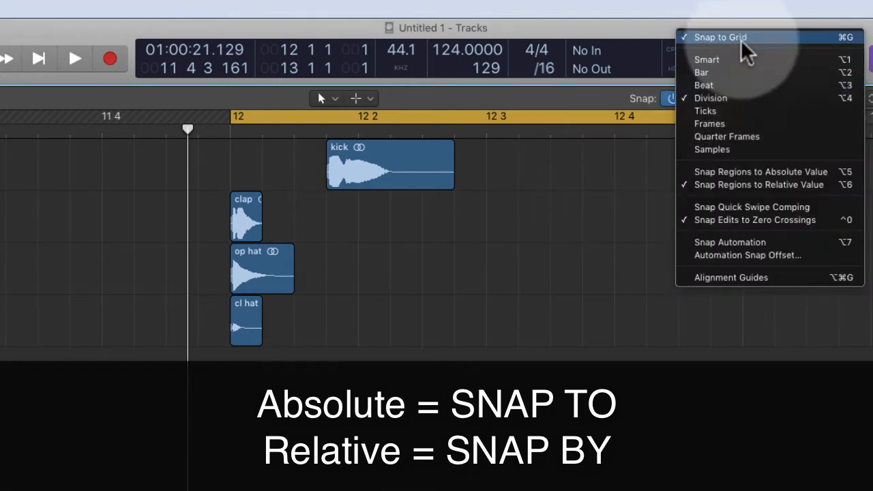
left_click(733, 72)
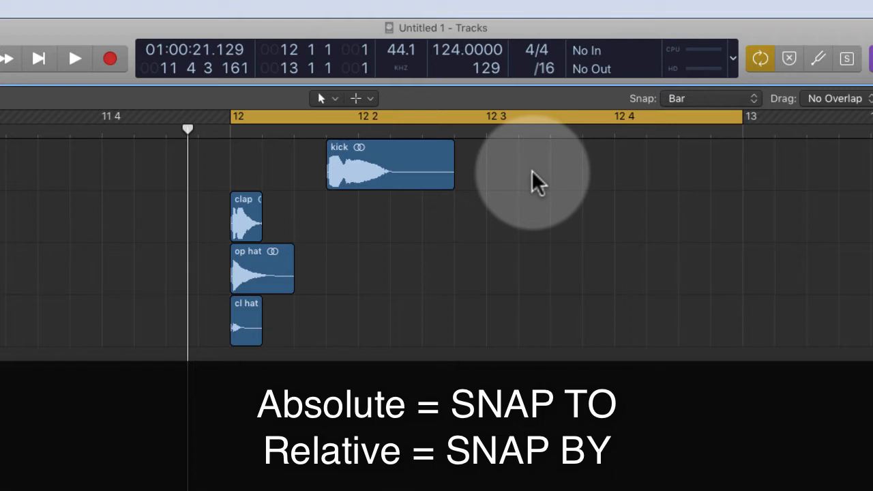
Select the kick region and try nudging it by less than a bar with relative bar snapping
scroll(498, 180, "right", 5)
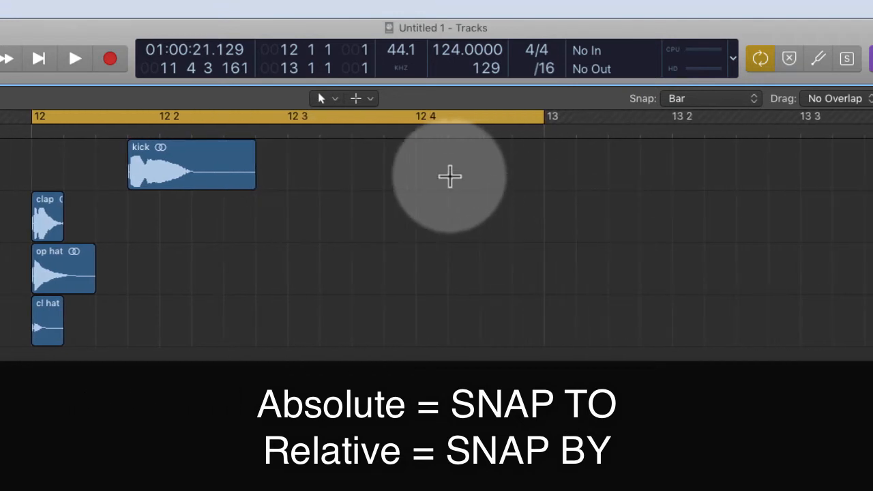
key("super+Left")
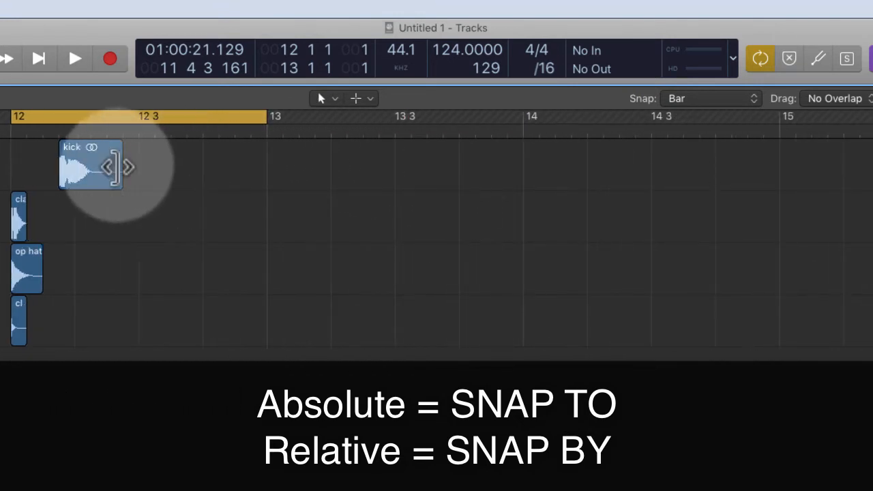
left_click(95, 179)
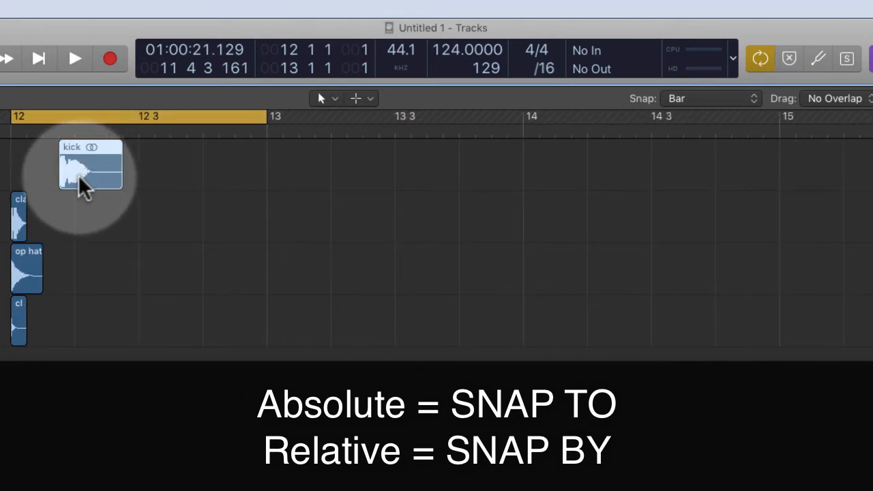
left_click_drag(81, 184, 66, 171)
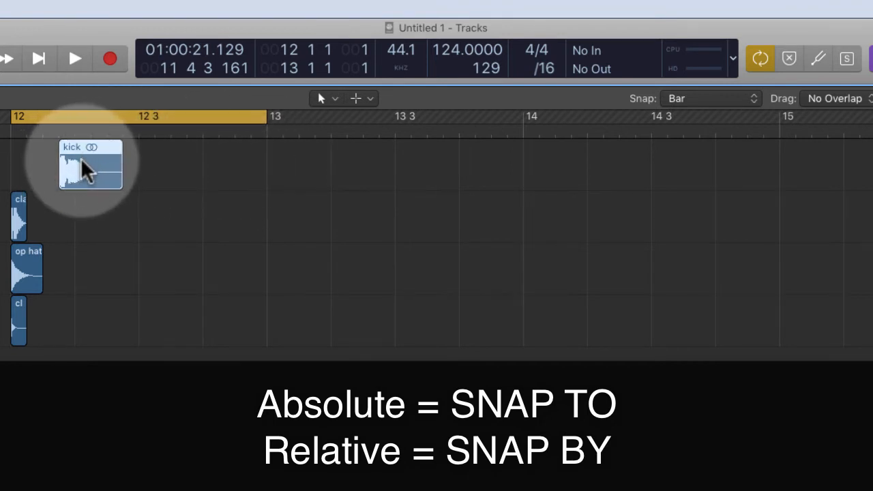
mouse_move(86, 168)
left_mouse_down()
mouse_move(318, 151)
mouse_move(82, 163)
mouse_move(368, 173)
mouse_move(148, 157)
mouse_move(90, 174)
mouse_move(392, 181)
mouse_move(78, 168)
mouse_move(350, 171)
mouse_move(115, 158)
mouse_move(82, 168)
mouse_move(620, 168)
mouse_move(378, 159)
mouse_move(103, 167)
left_mouse_up()
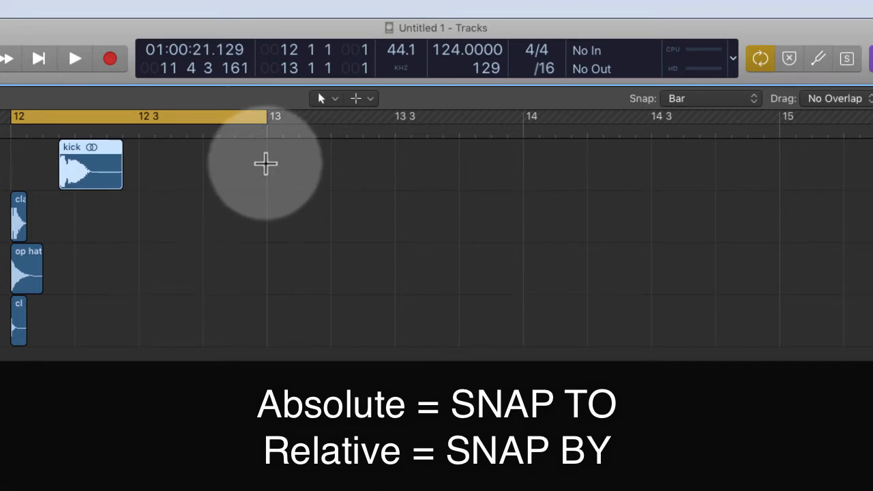
Marquee-select bar 12 on the kick track to examine where the kick region sits within the bar
left_click(265, 164, "super")
left_click_drag(129, 164, 20, 148)
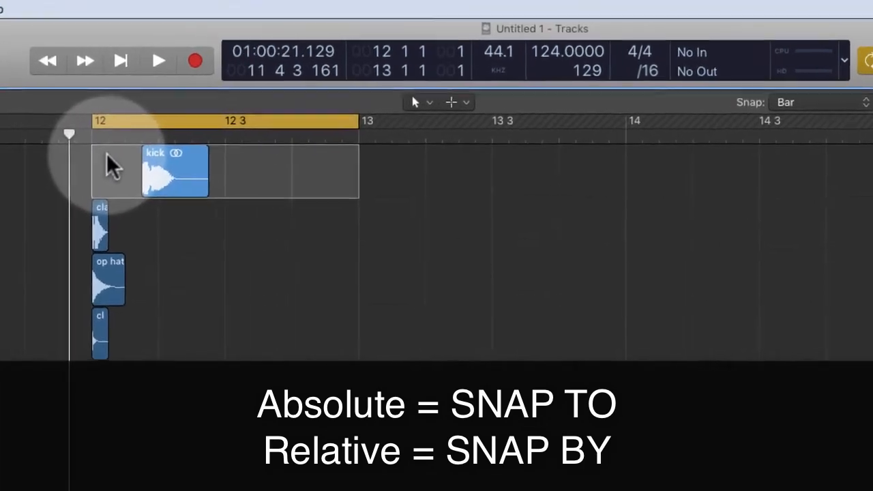
key("super+Right")
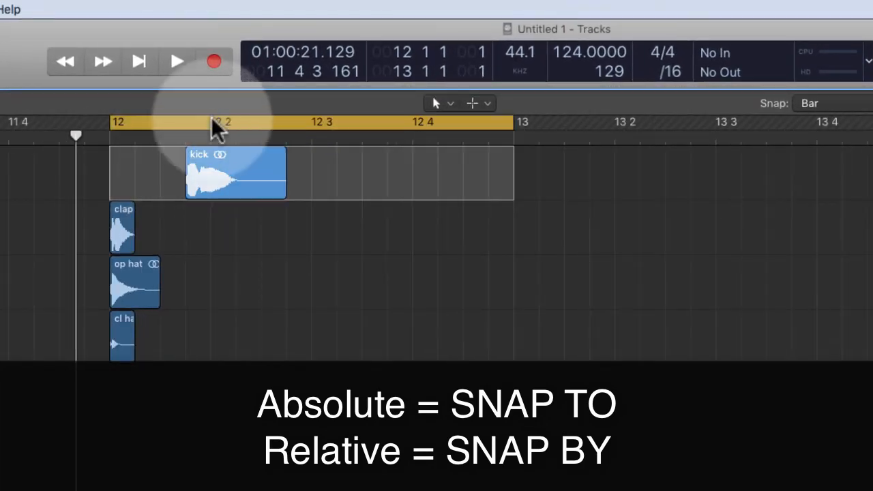
key("super+Left")
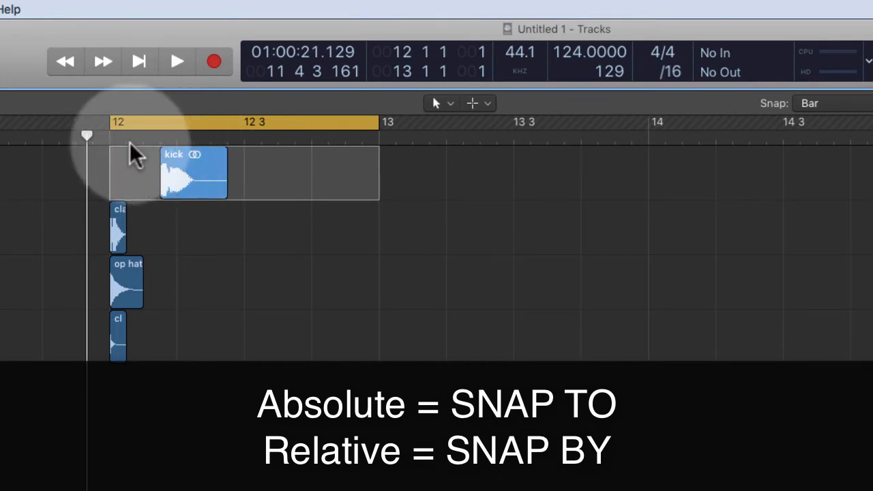
Move the kick region forward by one bar to 13 1 4 1 and marquee-select bar 13 around it
left_click(487, 185)
left_click_drag(198, 188, 437, 184)
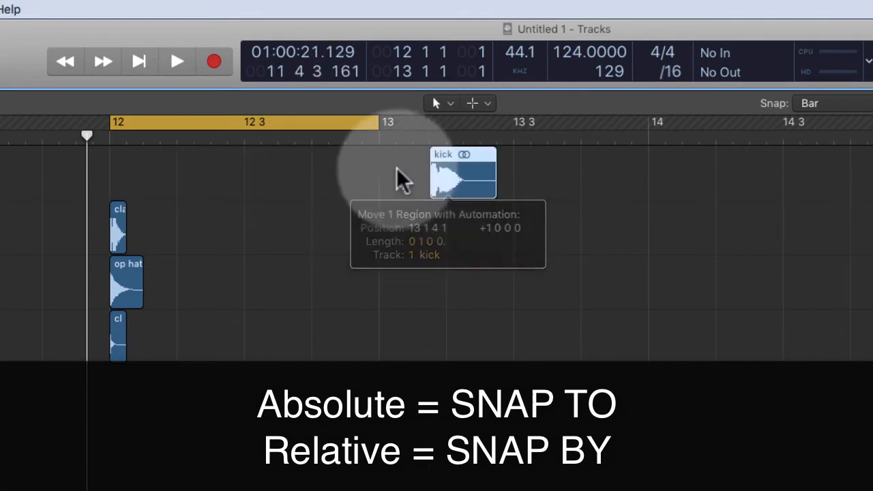
left_click_drag(373, 170, 634, 187)
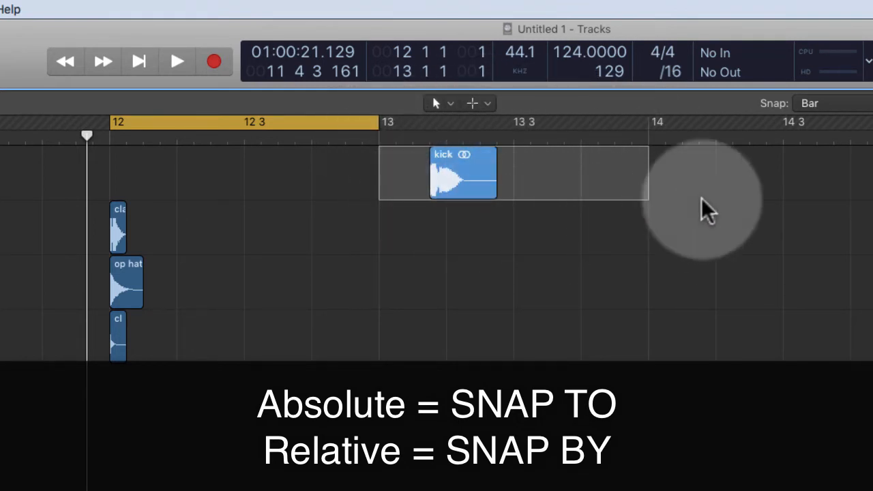
left_click(727, 191)
Move the kick region back by one bar to 12 1 4 1
left_click_drag(476, 189, 225, 180)
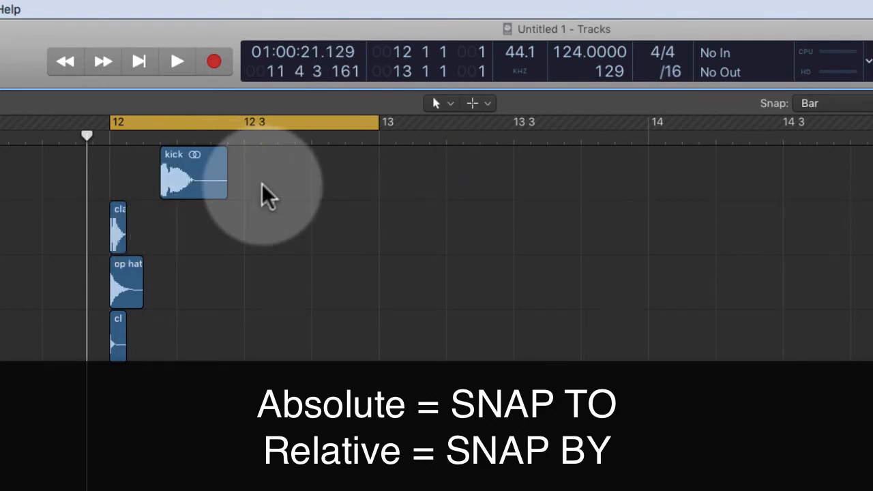
left_click(195, 174)
left_click_drag(187, 172, 183, 147)
Set the snap mode to Smart, try the kick region in bar 13, and return it to the start of bar 12
left_click(815, 103)
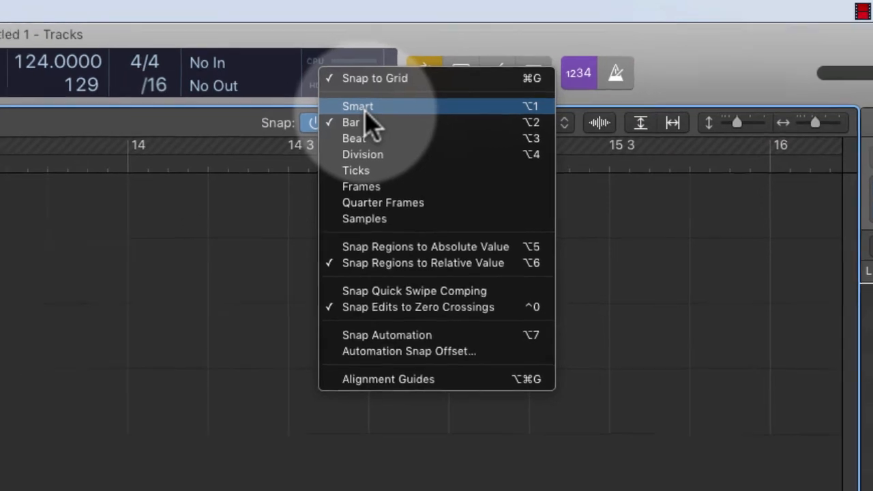
left_click(353, 109)
left_click_drag(303, 109, 482, 114)
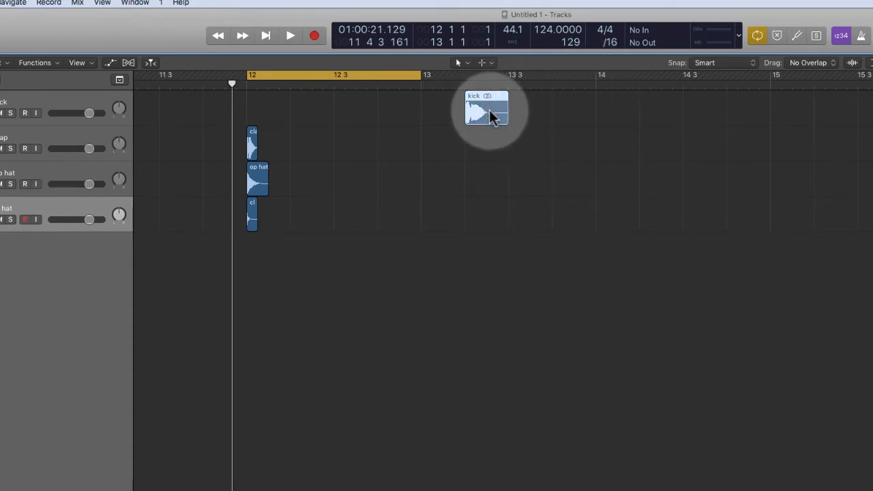
left_click_drag(492, 116, 267, 108)
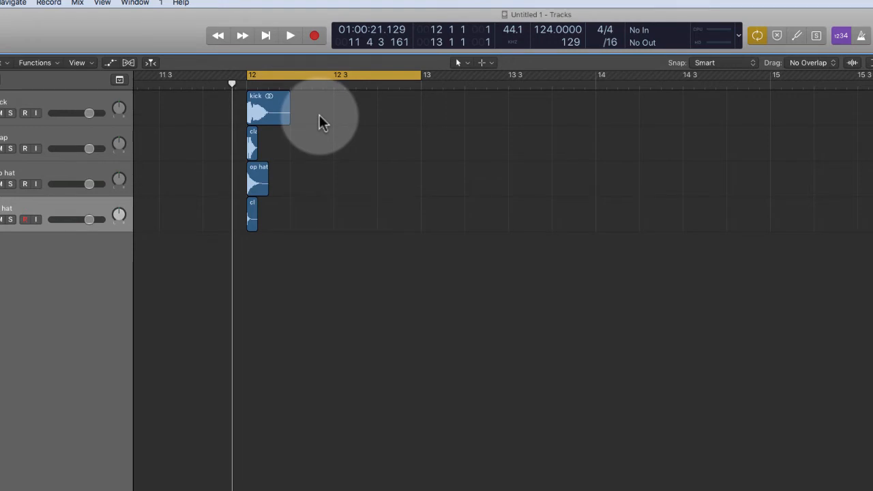
left_click(727, 63)
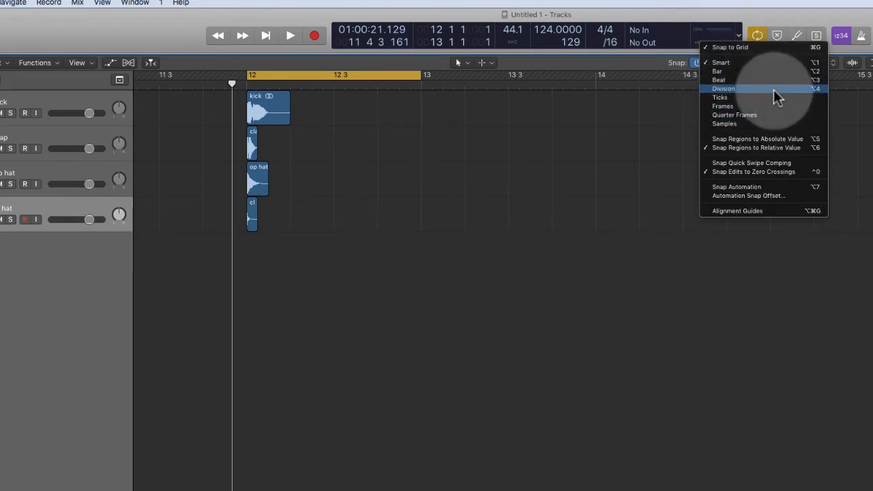
left_click(631, 129)
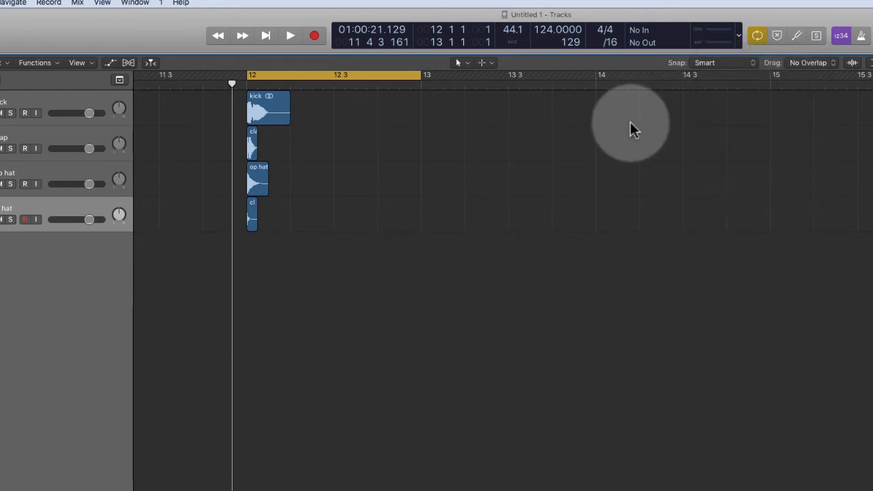
left_click(736, 62)
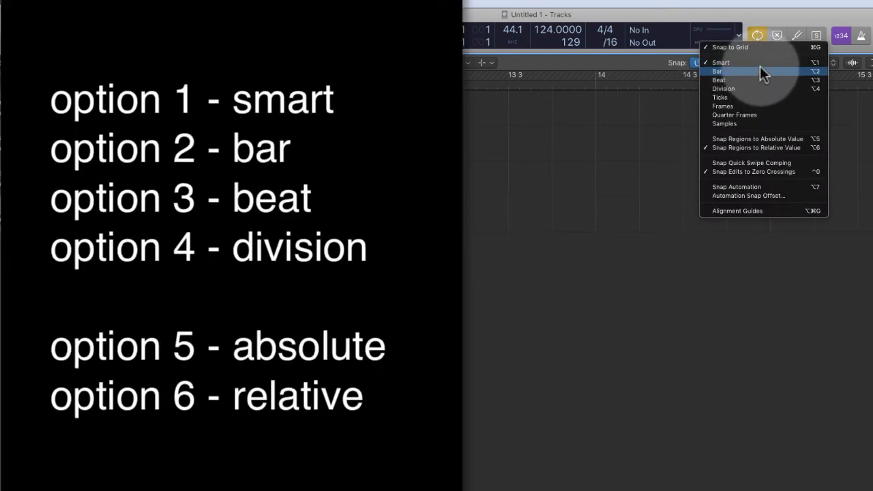
left_click(626, 129)
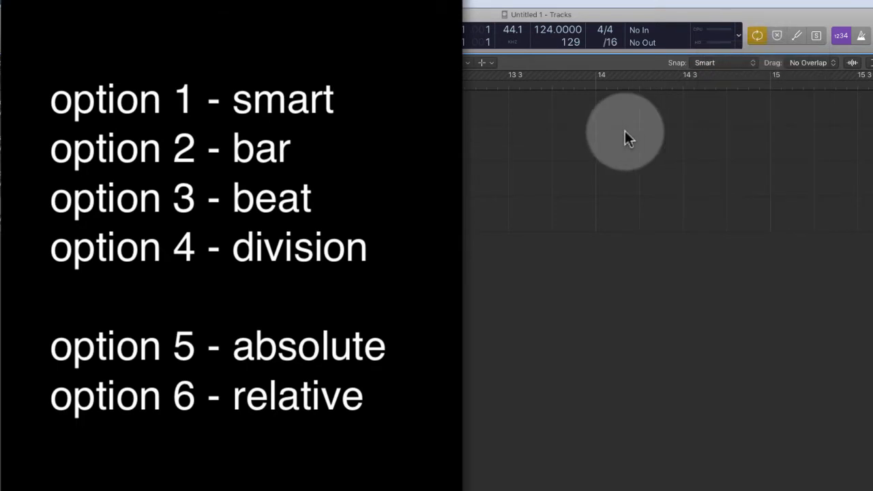
Switch the snap mode through Bar and Beat, ending on Division
left_click(714, 63)
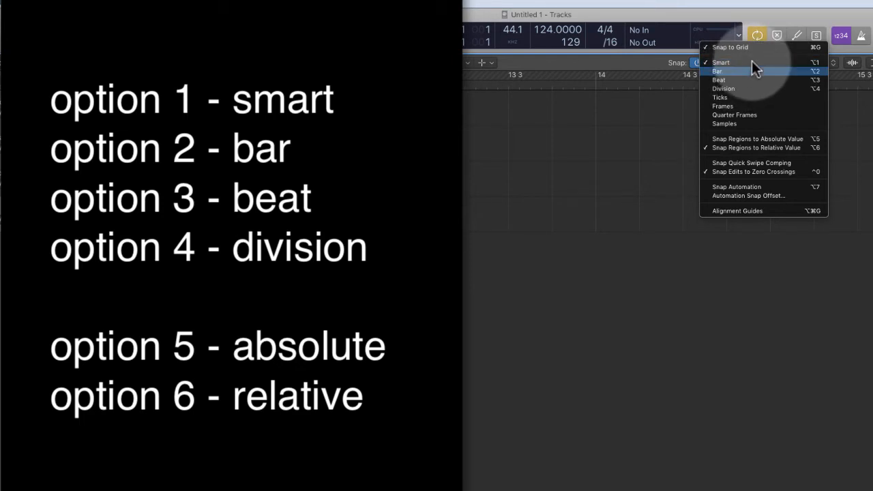
left_click(752, 71)
left_click(722, 62)
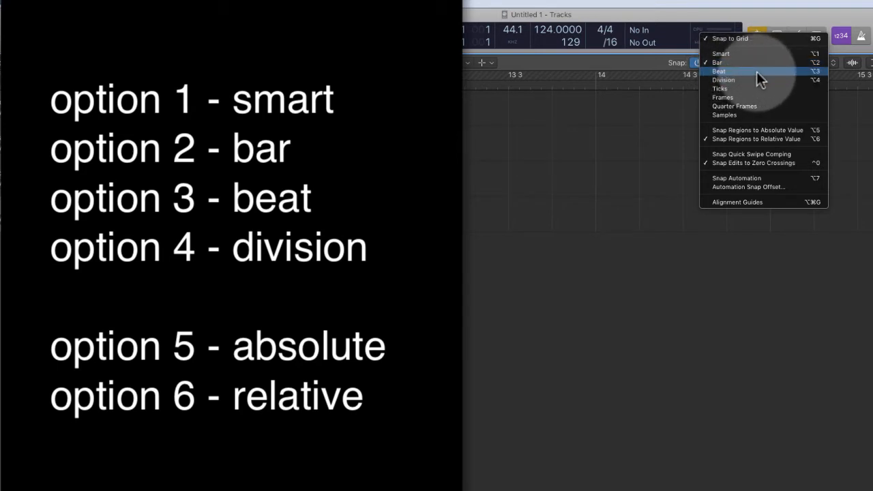
left_click(756, 72)
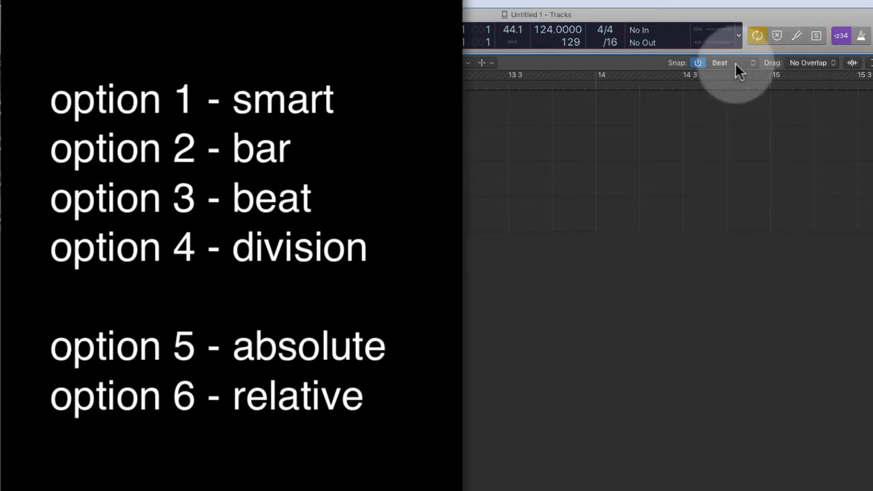
left_click(734, 62)
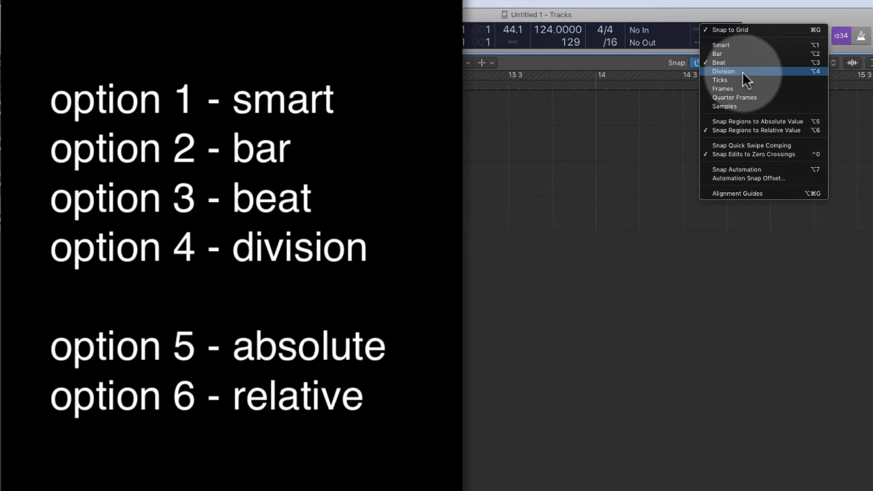
left_click(743, 72)
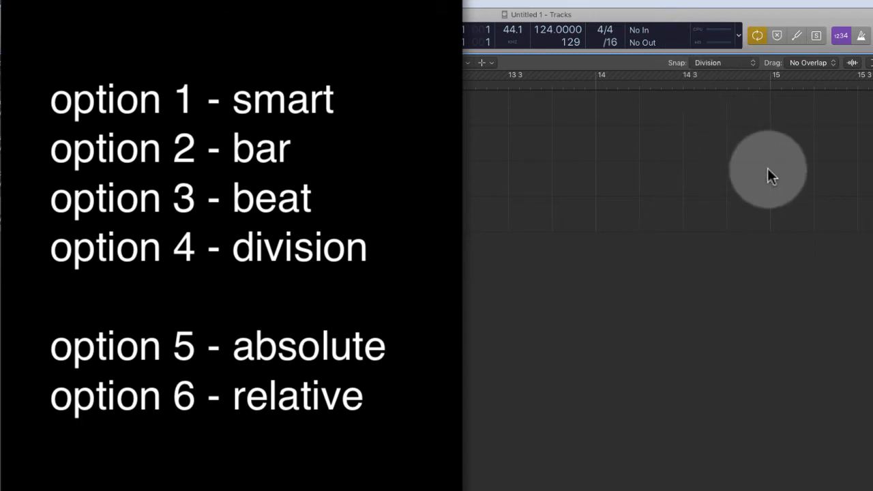
Cycle the snap mode through Smart, Bar, Beat and Division, and check the absolute and relative region snapping options
key("alt+1")
key("alt+2")
key("alt+3")
key("alt+4")
left_click(735, 63)
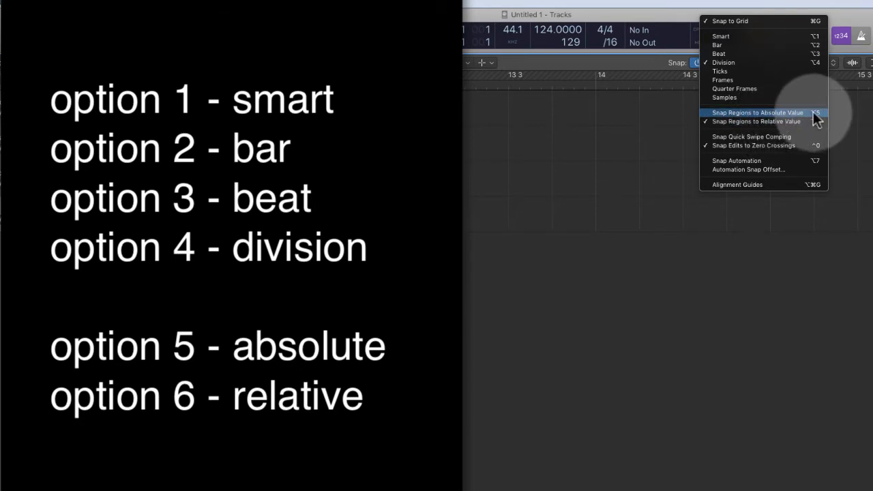
left_click(688, 113)
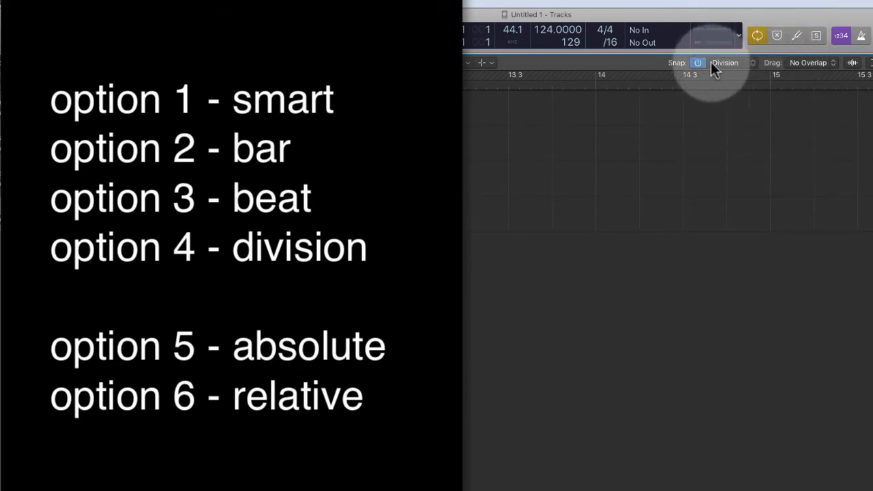
Switch region snapping to absolute value and back to relative value, checking the active option after each change
left_click(729, 62)
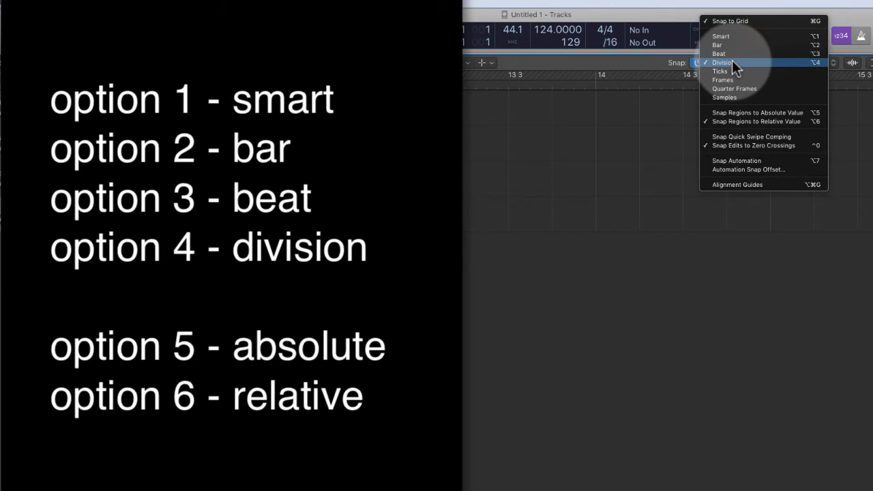
key("alt+5")
left_click(732, 61)
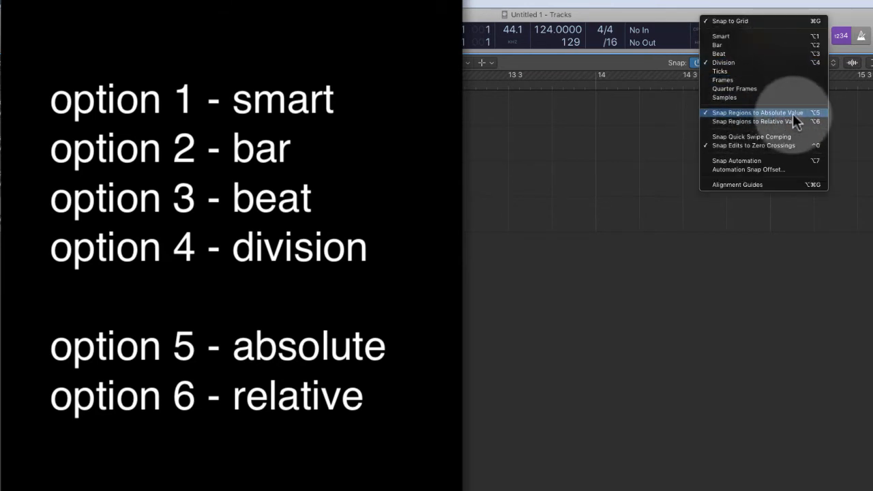
key("alt+6")
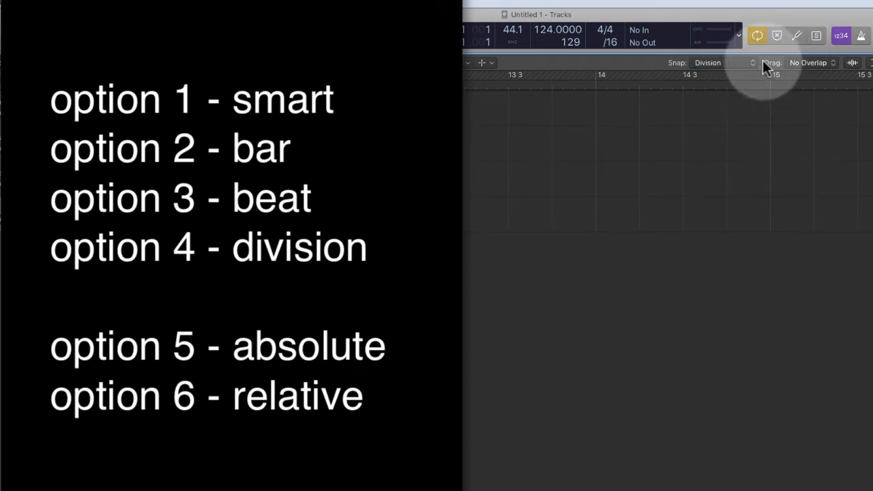
left_click(737, 61)
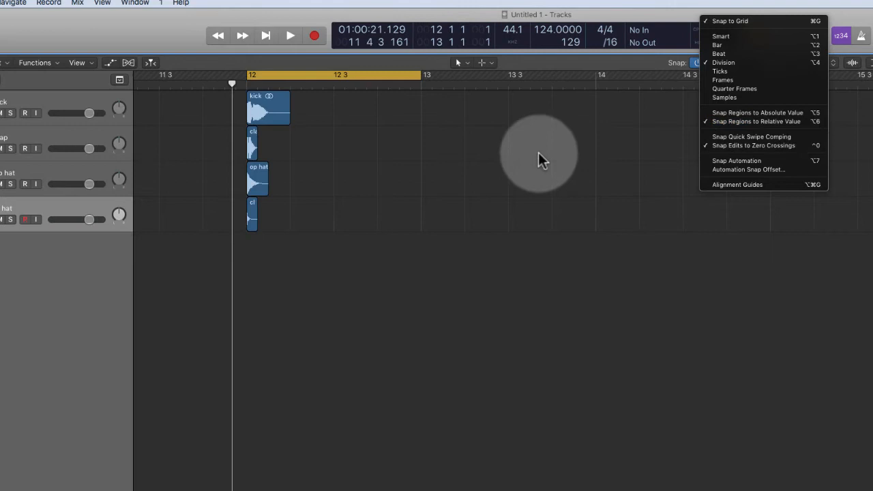
left_click(540, 158)
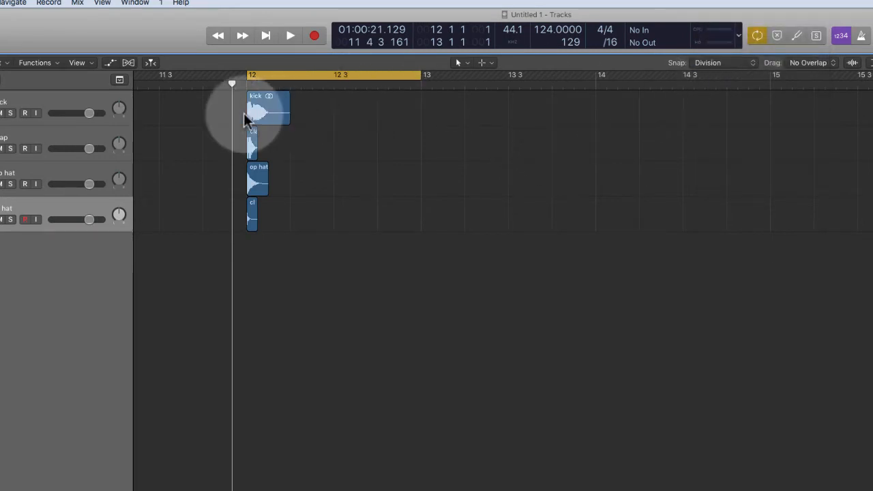
left_click_drag(210, 101, 423, 208)
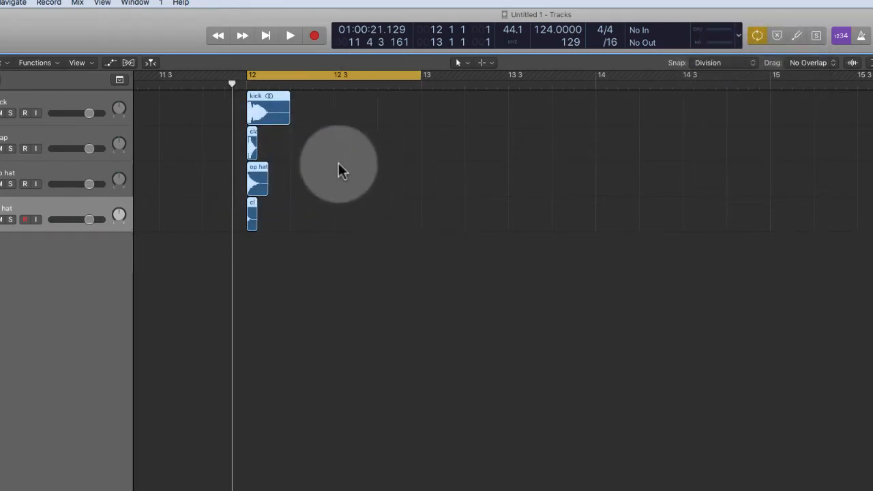
left_click(326, 146)
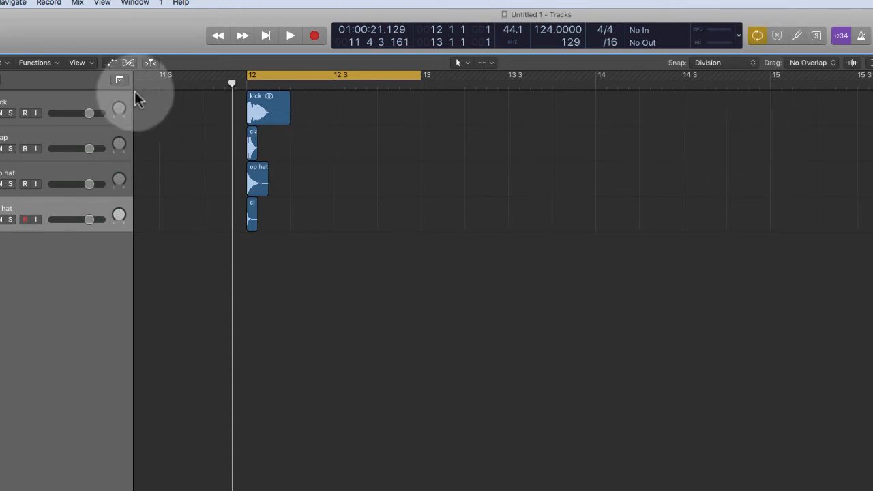
left_click_drag(175, 111, 466, 269)
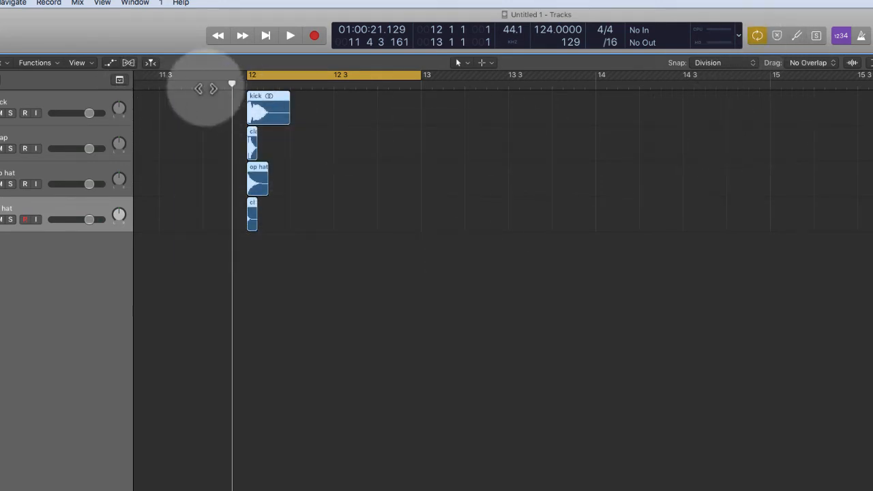
left_click(173, 111)
left_click(285, 121)
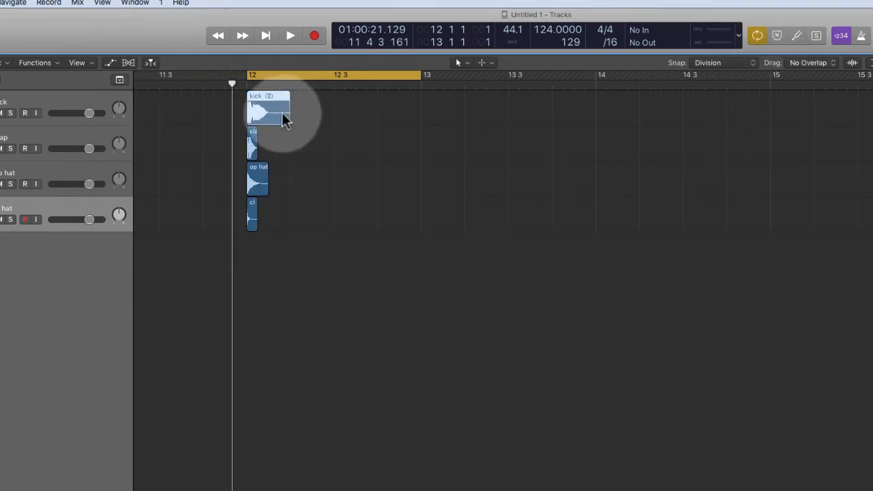
left_click_drag(192, 99, 374, 197)
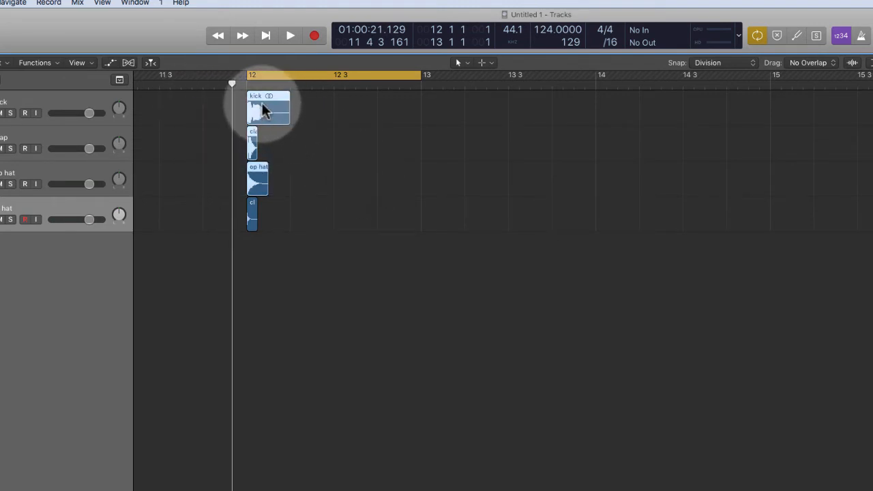
left_click(235, 109)
Set snapping to Beat with regions snapping to absolute value, and copy the kick region onto beats 2, 3 and 4 of bar 12
left_click(262, 113)
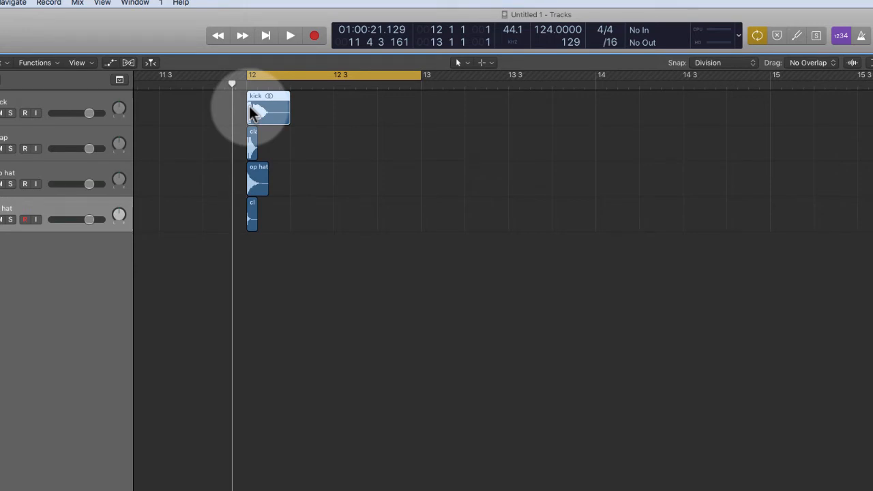
left_click(723, 62)
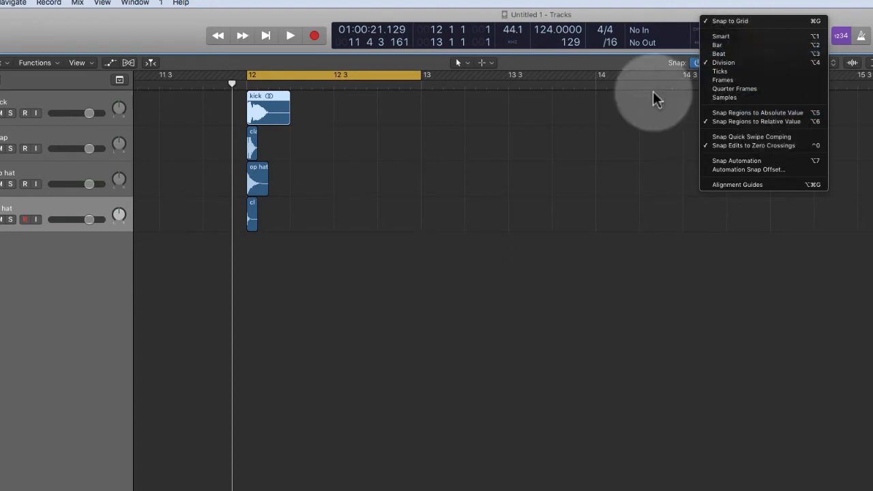
left_click(551, 156)
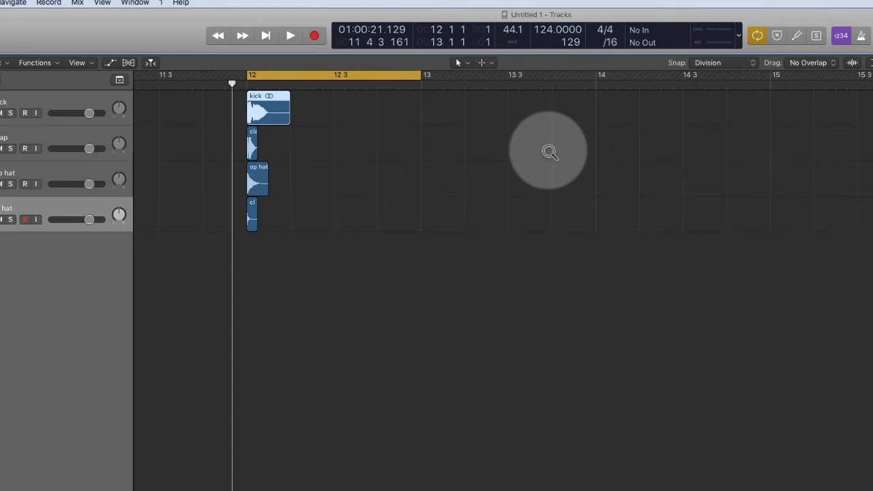
left_click_drag(268, 109, 357, 117)
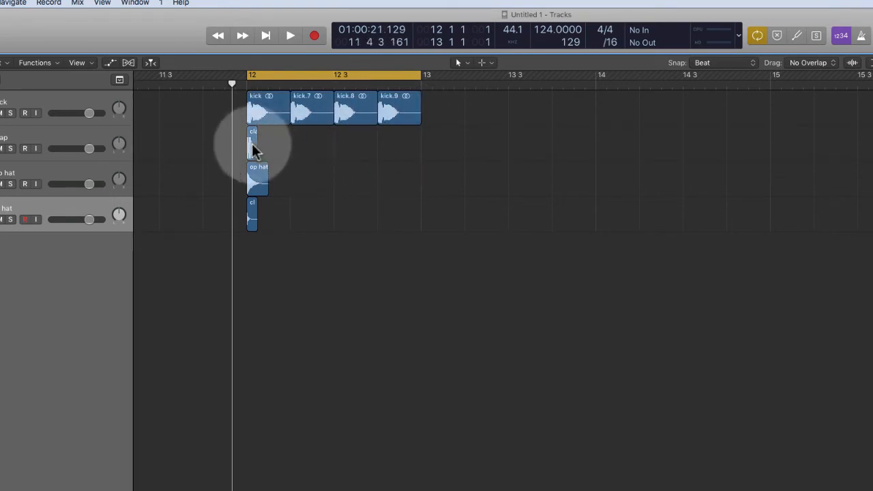
Move the clap region to beat 2 of bar 12 and copy it onto beat 4
left_click_drag(253, 146, 303, 127)
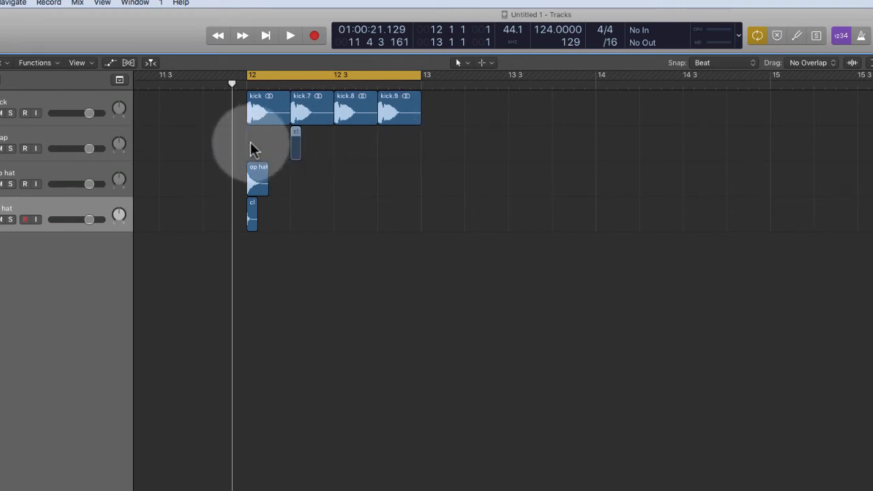
left_click_drag(297, 146, 389, 150)
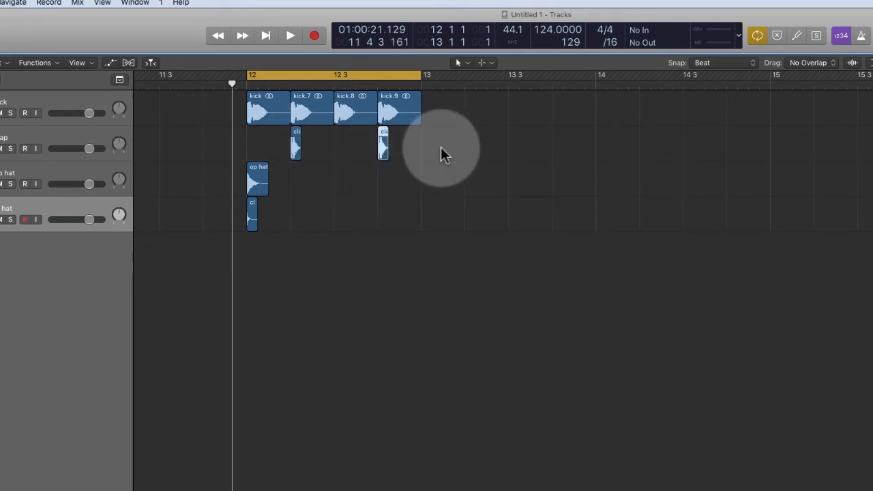
Select the op hat region, set the snap mode to Division, and check that regions snap to absolute value
left_click(258, 180)
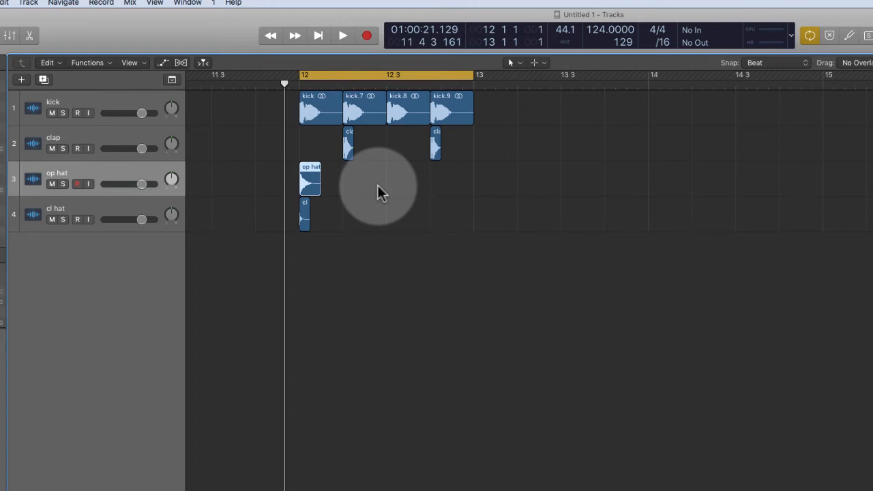
left_click(769, 62)
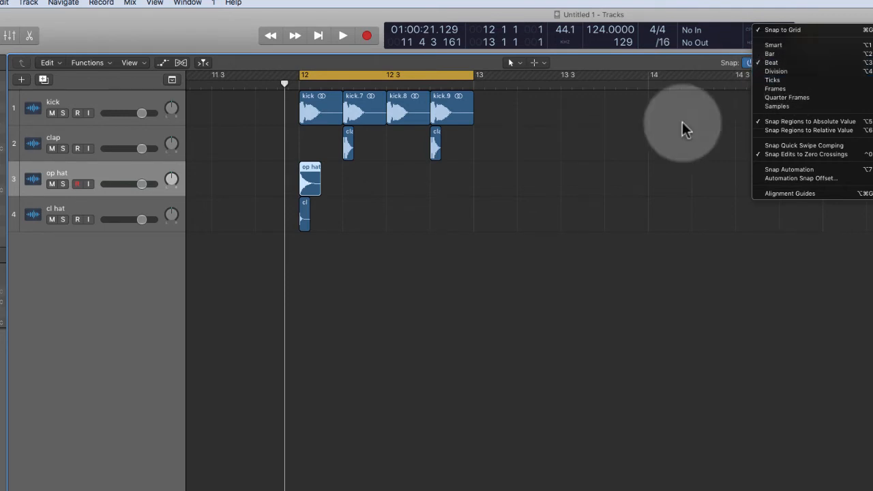
left_click(660, 161)
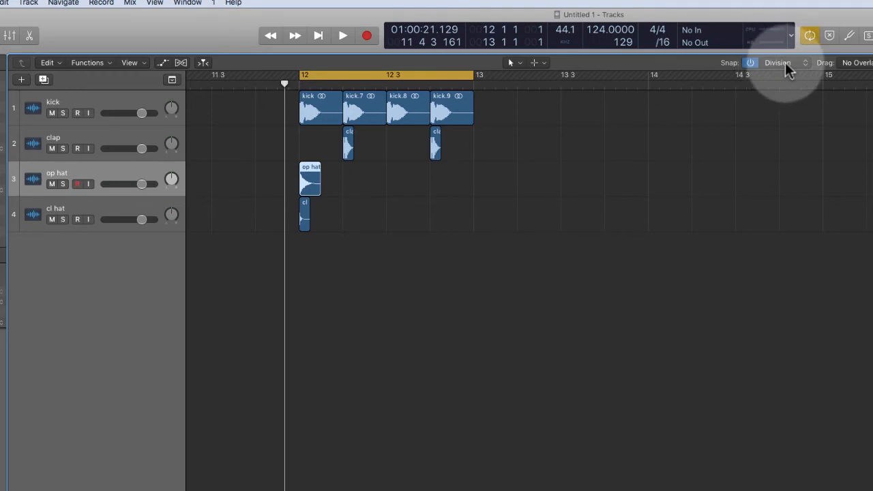
left_click(793, 62)
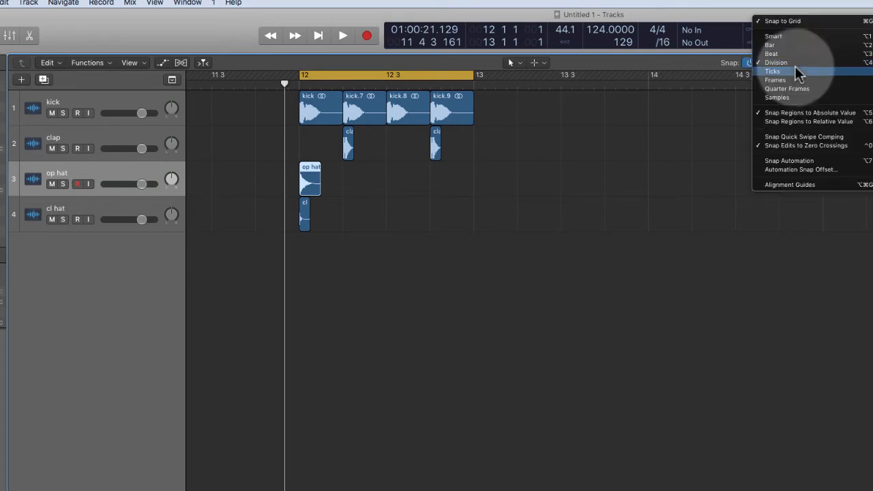
left_click(657, 119)
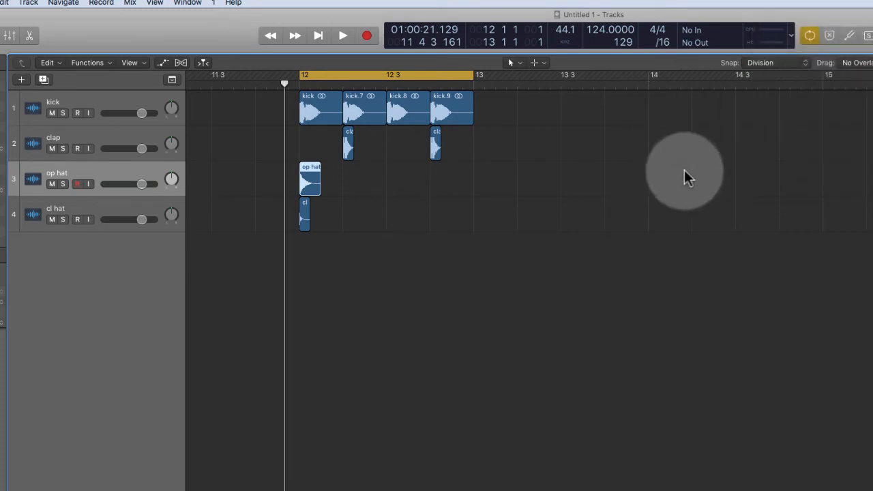
left_click(686, 172)
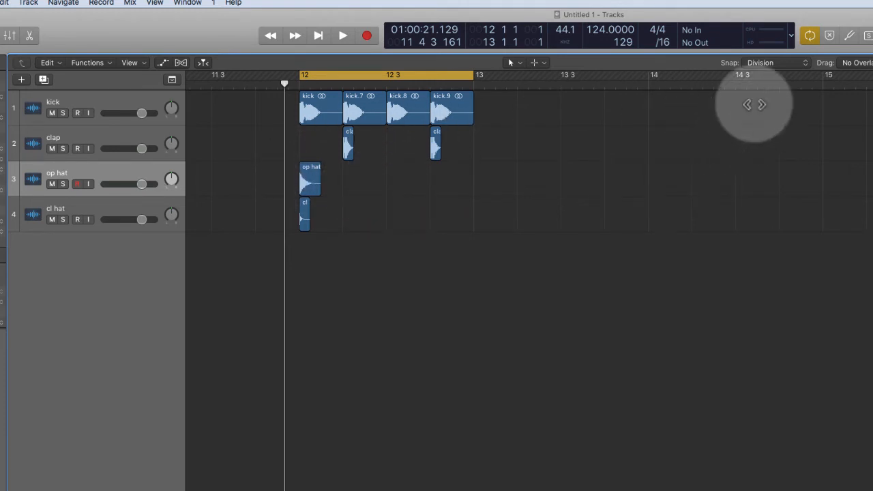
left_click(785, 62)
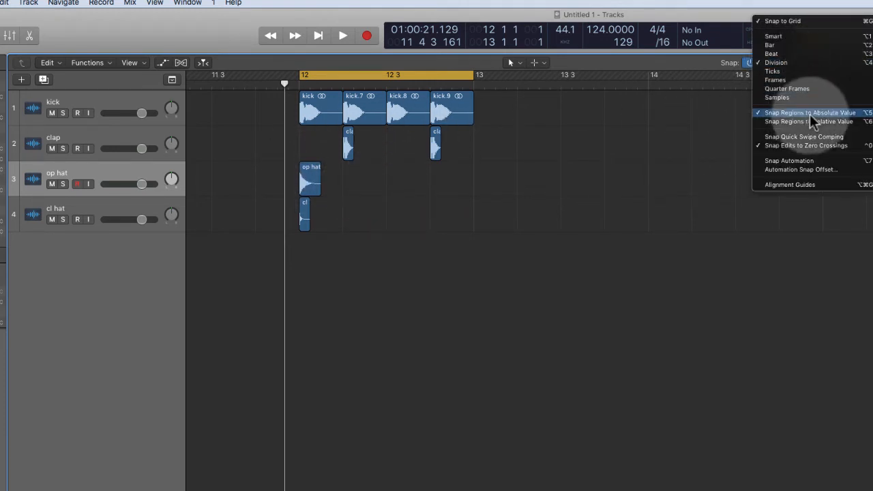
left_click(362, 191)
Try the op hat region half a beat after the start of bar 12, and return it to the bar's start
left_click(314, 182)
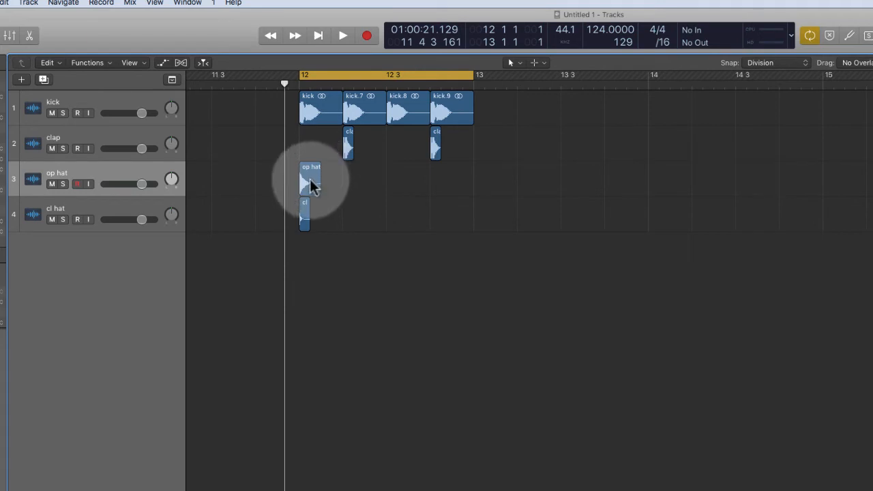
left_click_drag(312, 186, 332, 189)
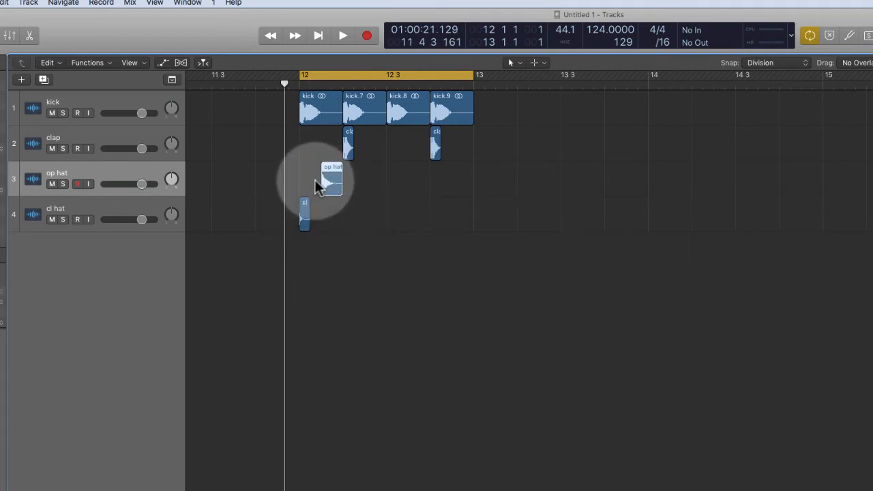
left_click(671, 43)
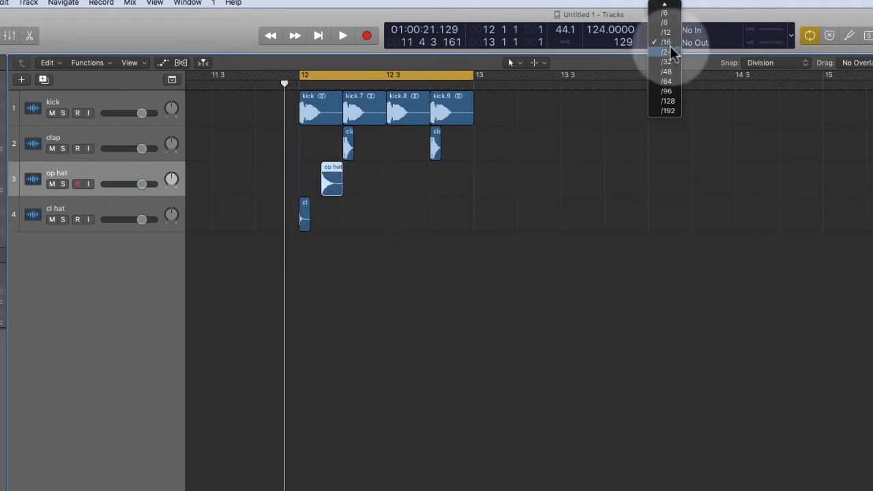
left_click(331, 180)
left_click_drag(332, 180, 314, 189)
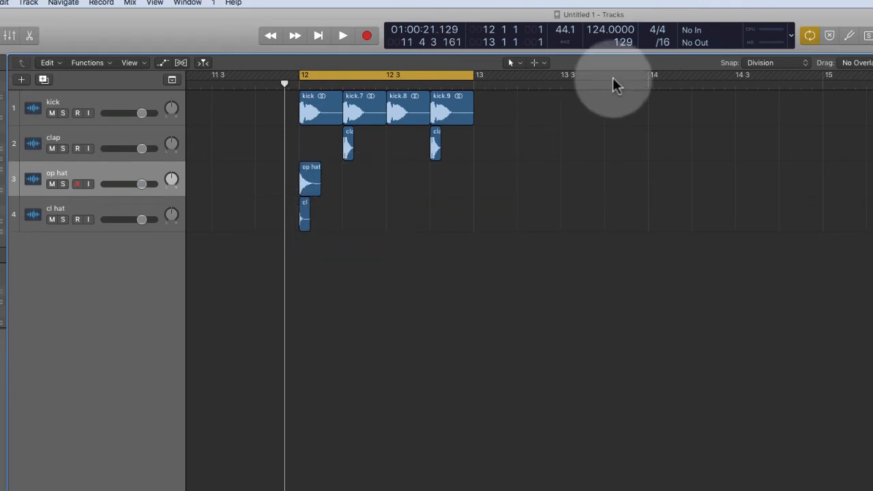
Review the available division values and set the project's division to /8
left_click(659, 42)
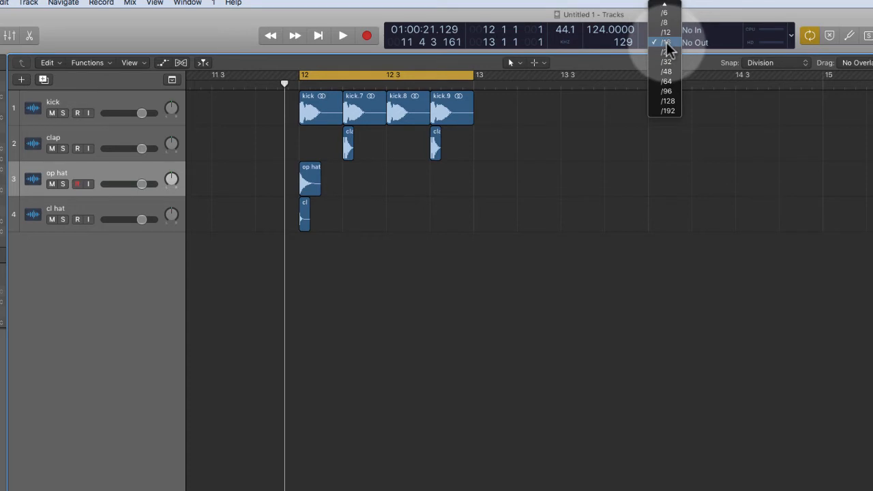
left_click(600, 196)
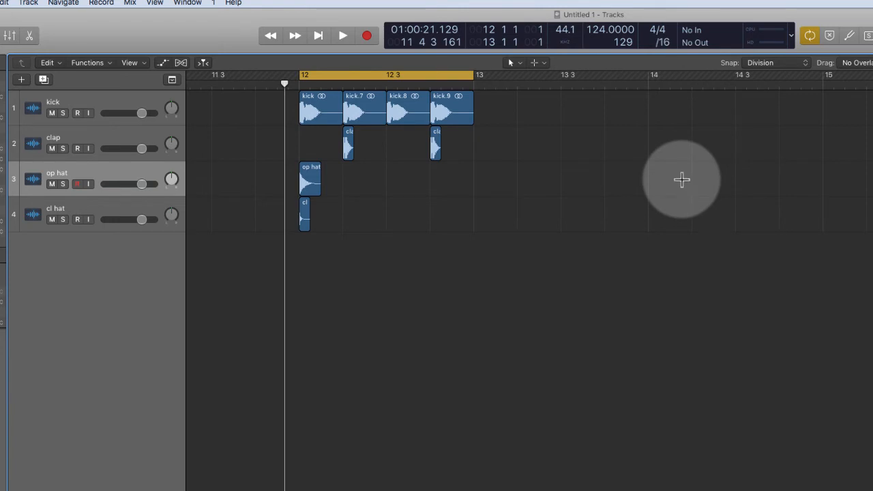
key("ctrl+g")
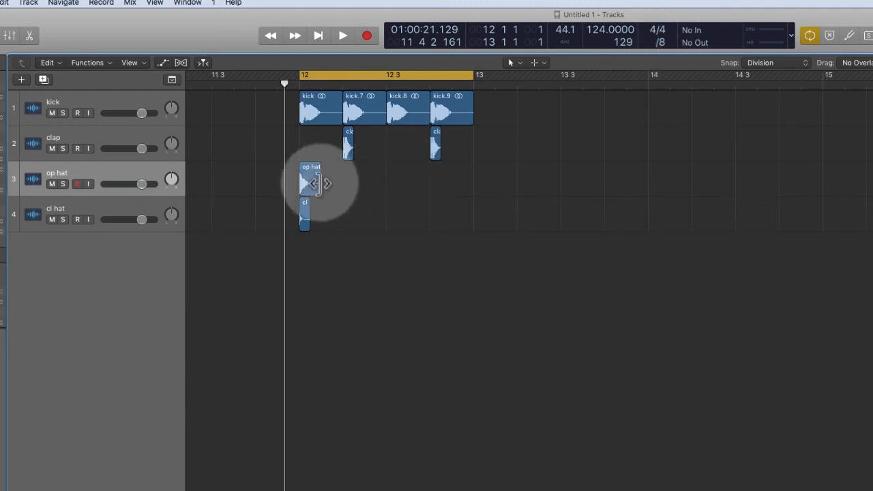
Move the op hat region to the offbeat of beat 1 in bar 12 and copy it onto the other three offbeats
left_click(308, 186)
left_click_drag(309, 186, 334, 186)
left_click_drag(380, 184, 381, 184)
mouse_move(430, 183)
left_mouse_down()
mouse_move(302, 176)
mouse_move(435, 187)
mouse_move(419, 186)
left_mouse_up()
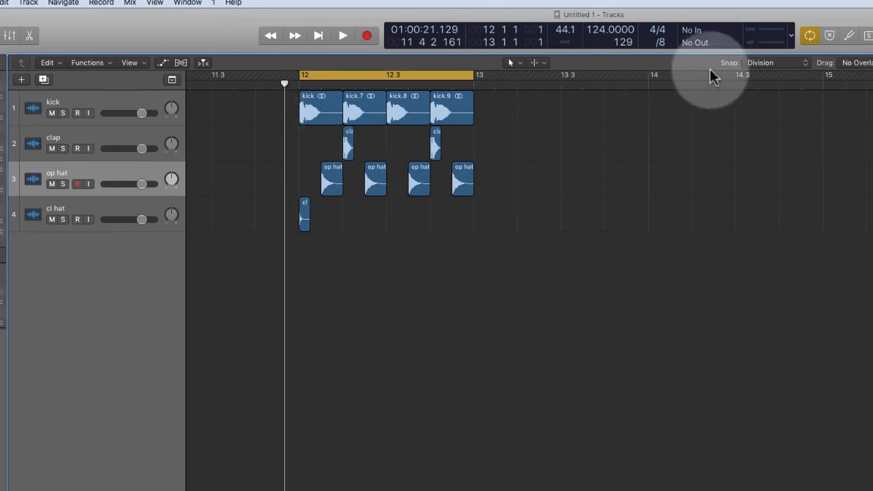
Select the cl hat track and its region at bar 12, and set the project's division to /16
left_click(662, 44)
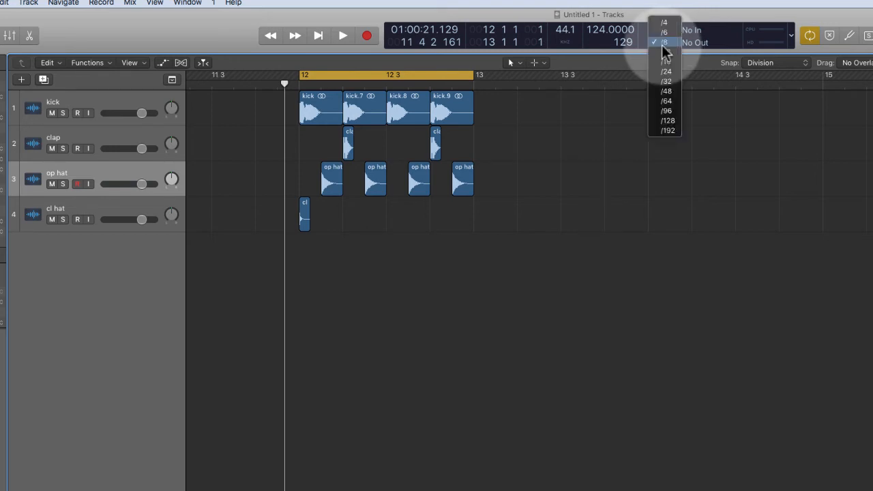
left_click(663, 43)
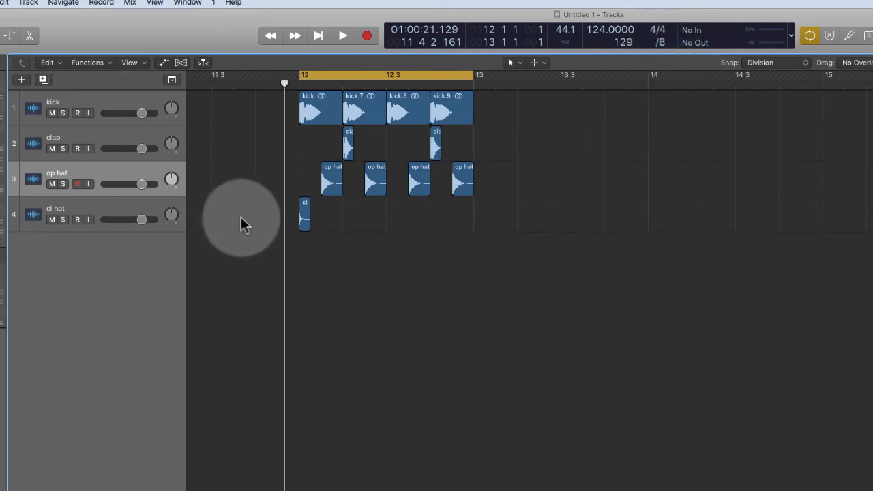
left_click(105, 213)
left_click_drag(254, 204, 412, 252)
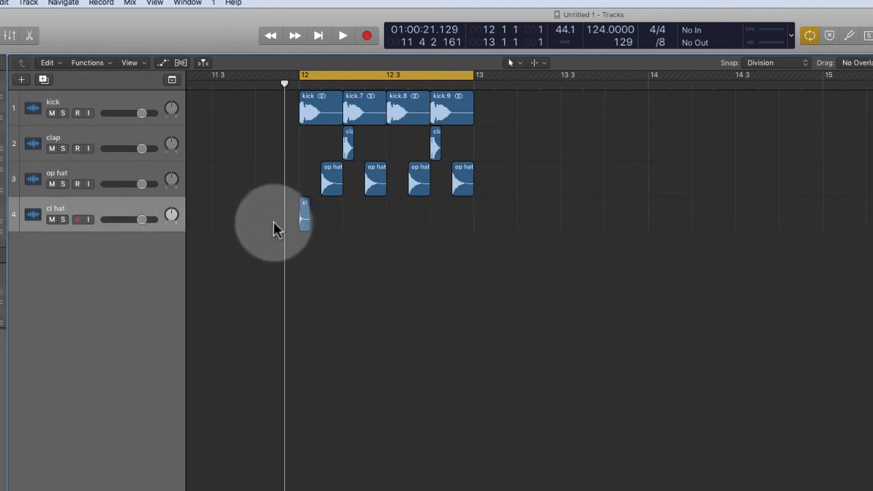
left_click(304, 225)
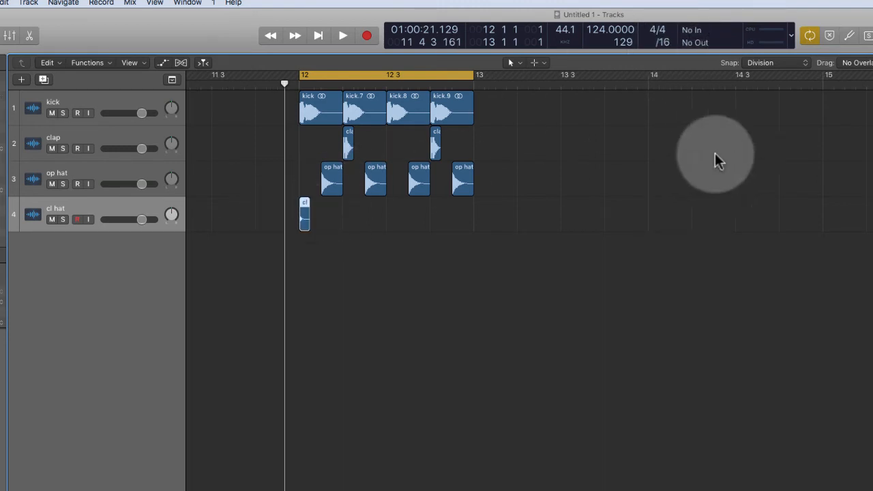
Review the snap mode and the setting for snapping regions to absolute or relative values, and deselect the cl hat region
left_click(781, 64)
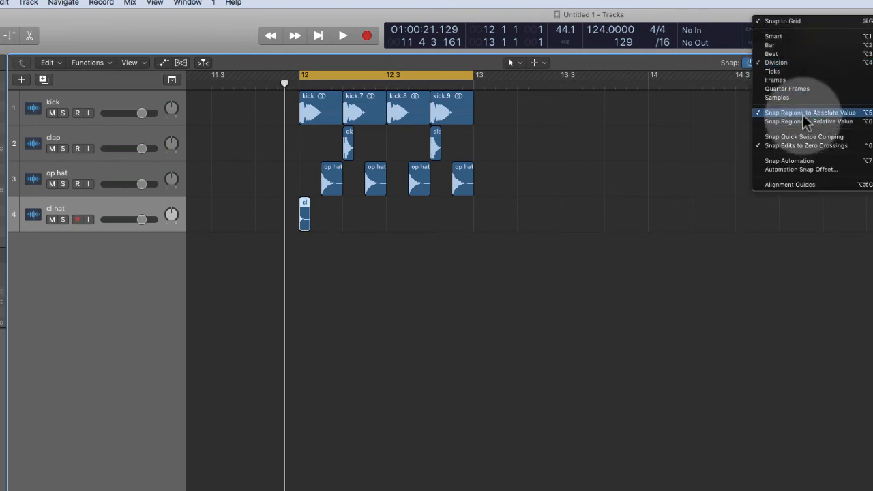
left_click(634, 158)
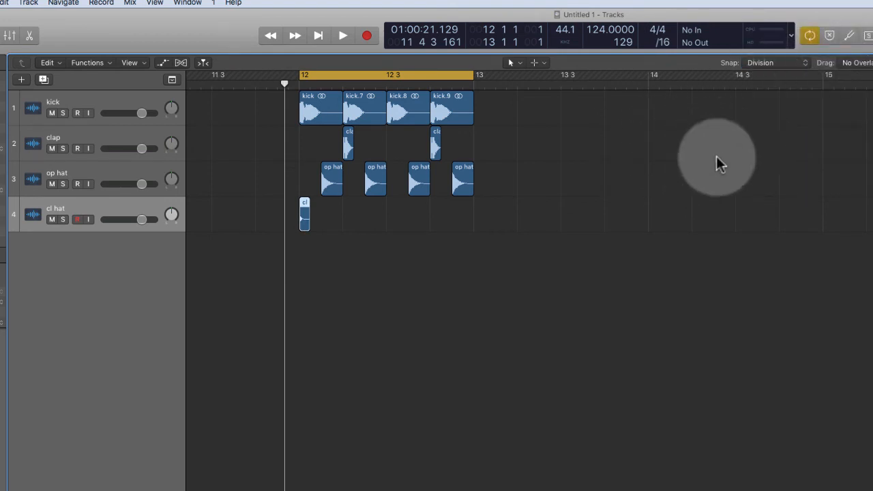
left_click(703, 202)
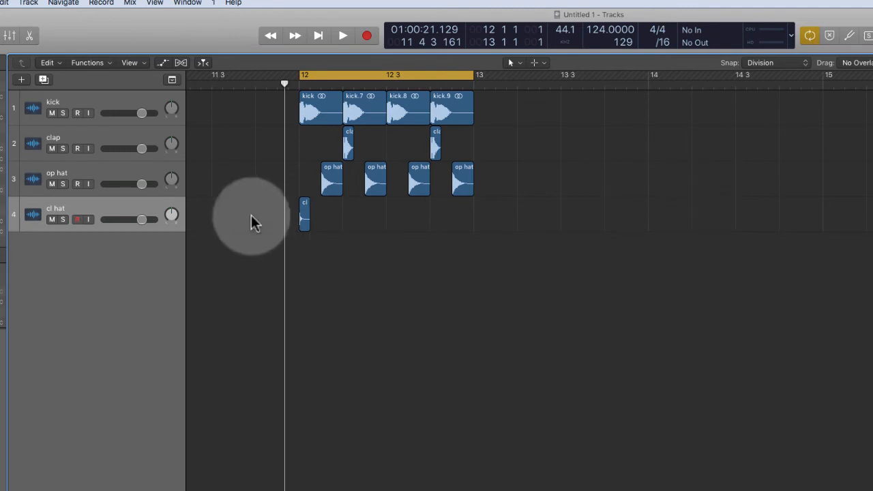
Copy the cl hat region at bar 12 onto every remaining sixteenth note of beats 1 and 2
left_click(304, 217)
left_click_drag(305, 220, 348, 232)
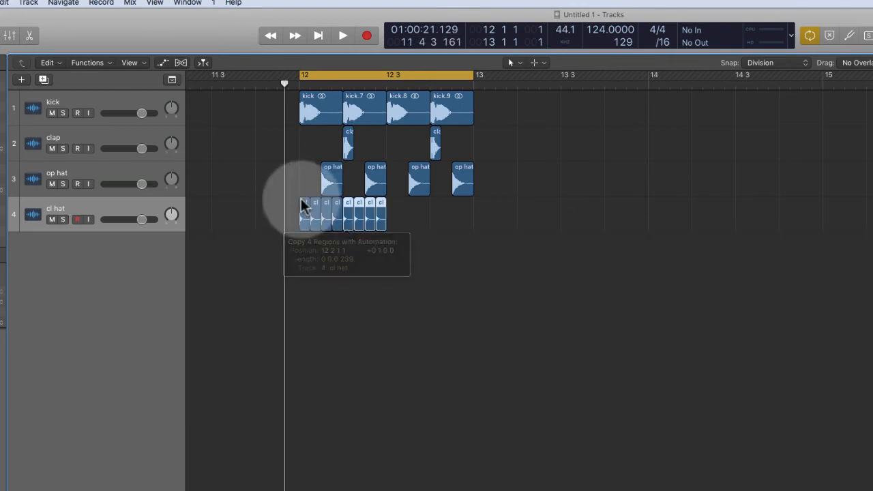
scroll(303, 215, "up", 3)
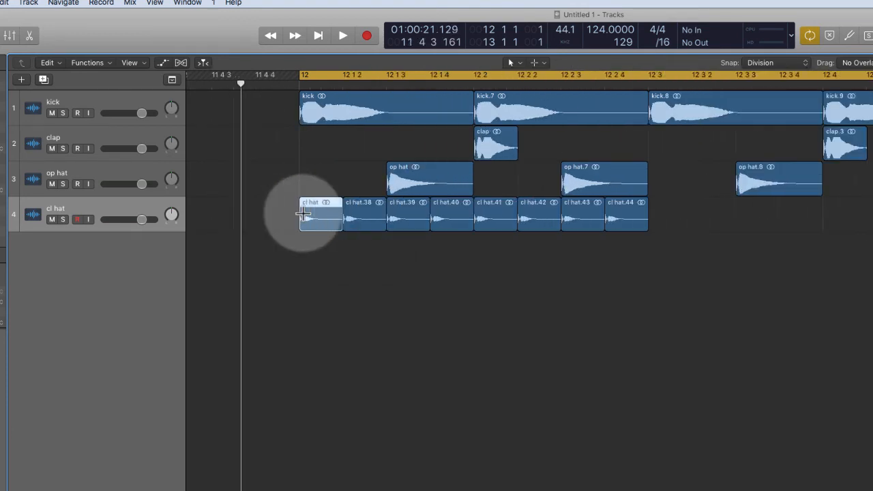
scroll(304, 215, "up", 2)
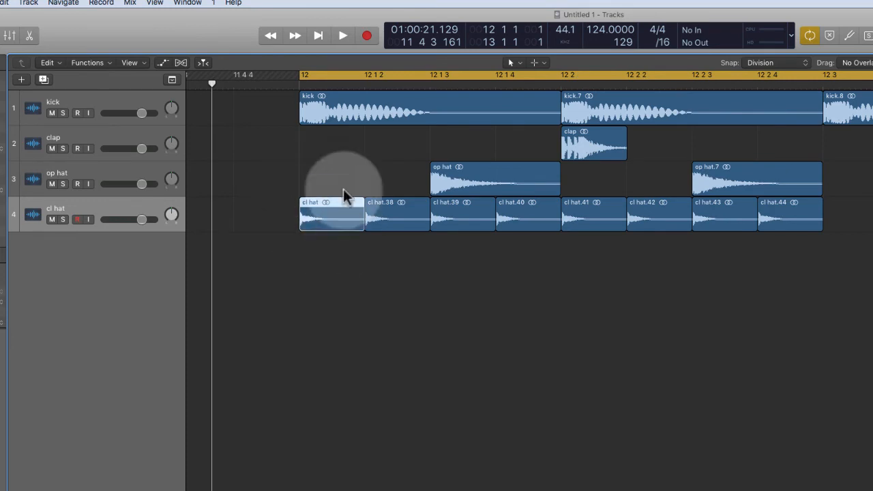
Delete all the cl hat copies, keeping only the region at the start of bar 12
scroll(305, 172, "down", 8)
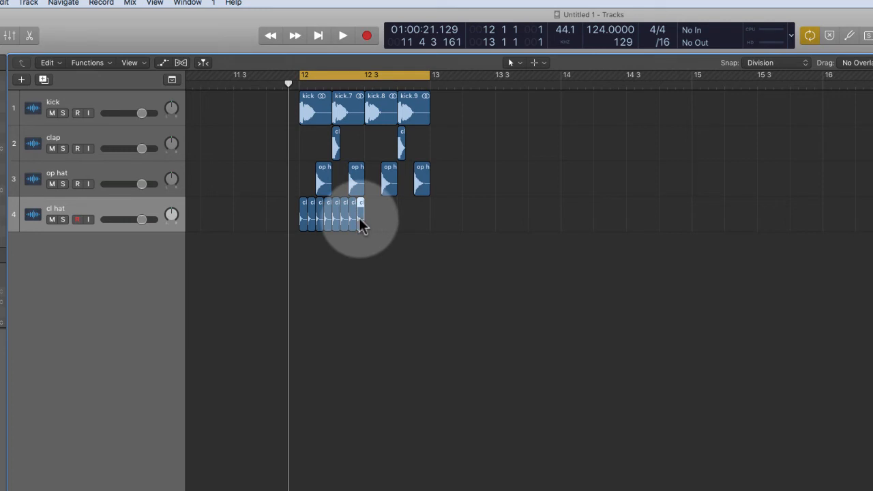
scroll(362, 225, "down", 2)
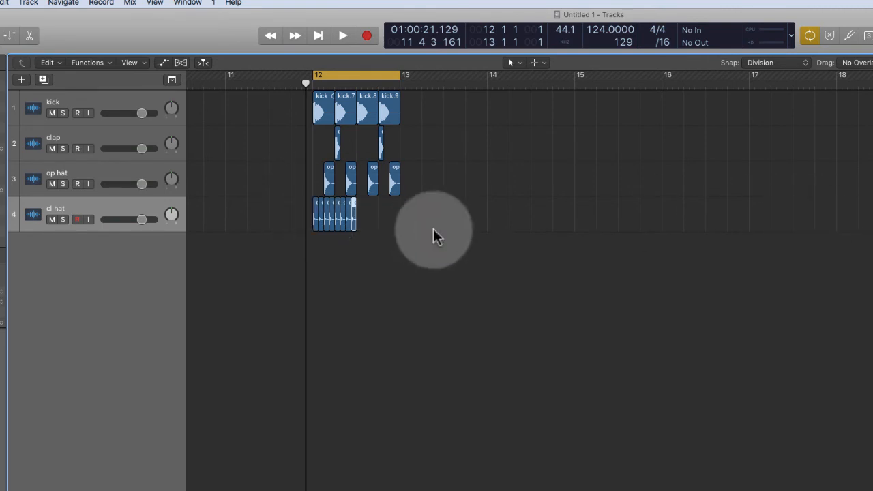
key("super+Right")
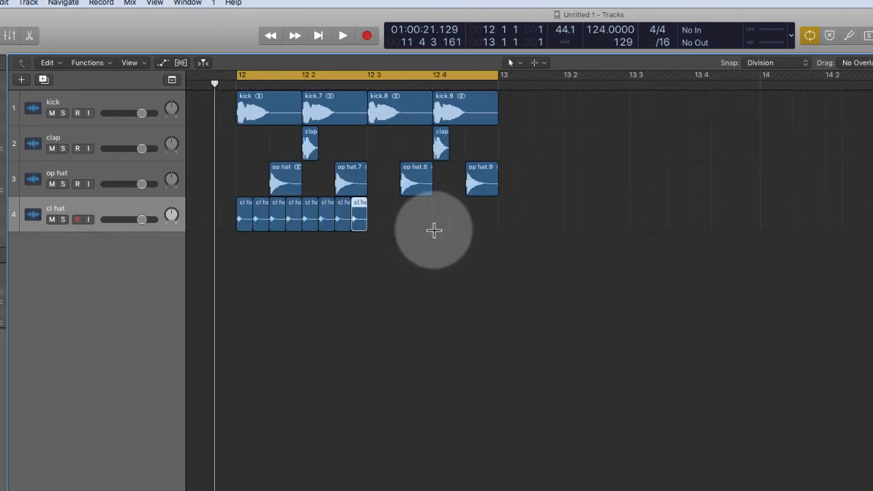
scroll(430, 238, "left", 3)
left_click_drag(470, 217, 354, 215)
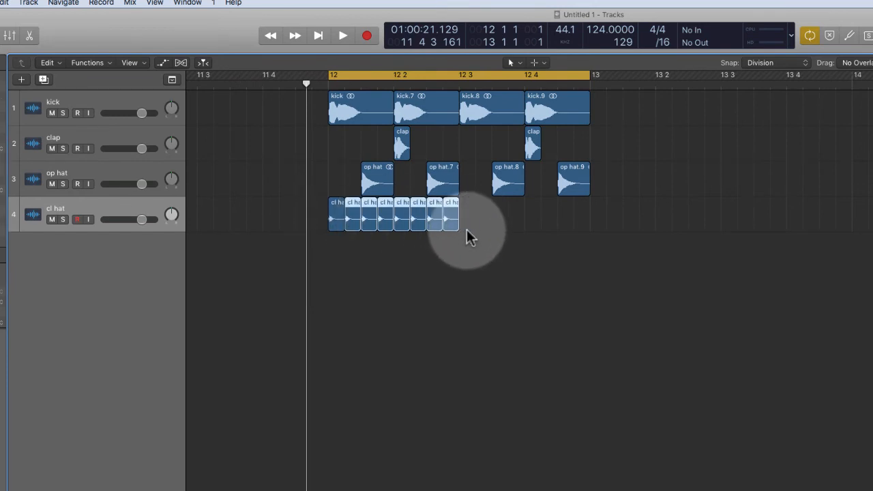
key("Delete")
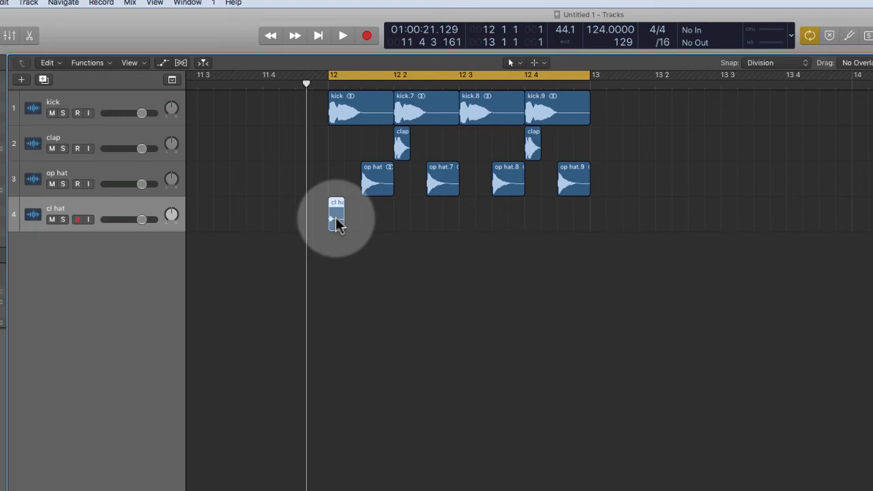
Toggle looping on and off for the cl hat region to try it as an alternative to copying
key("l")
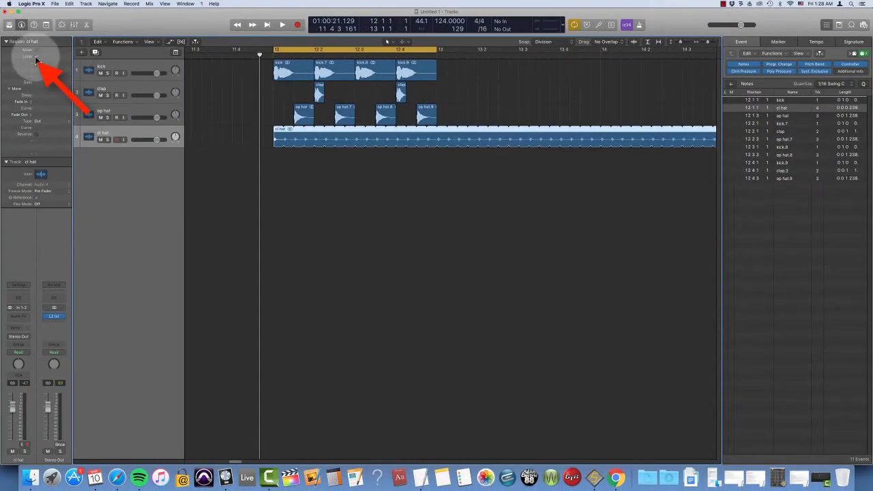
left_click(36, 57)
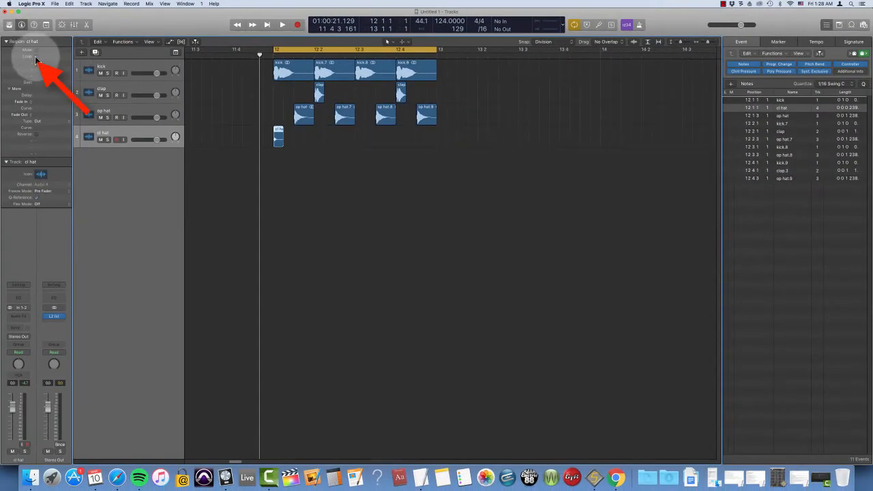
left_click(36, 57)
left_click(36, 57)
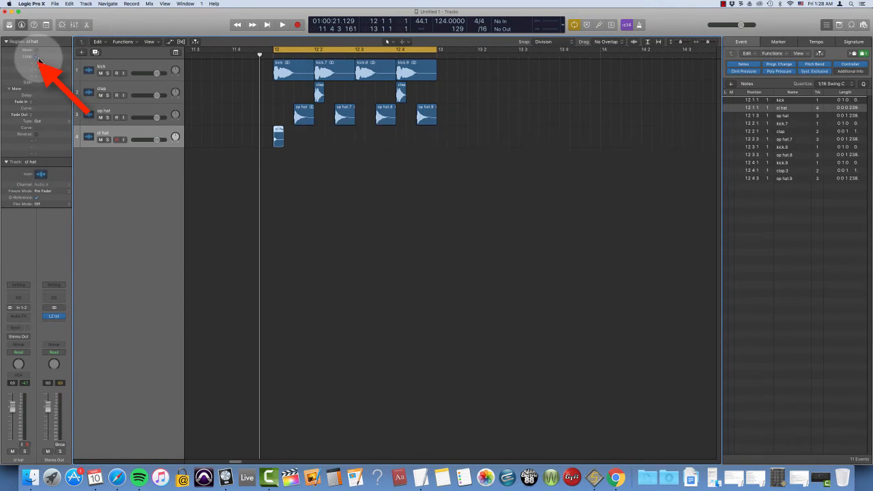
left_click(36, 58)
Delete any additional cl hat regions beyond the one at the start of bar 12
left_click_drag(436, 104, 288, 136)
key("Delete")
left_click_drag(471, 142, 282, 139)
key("Delete")
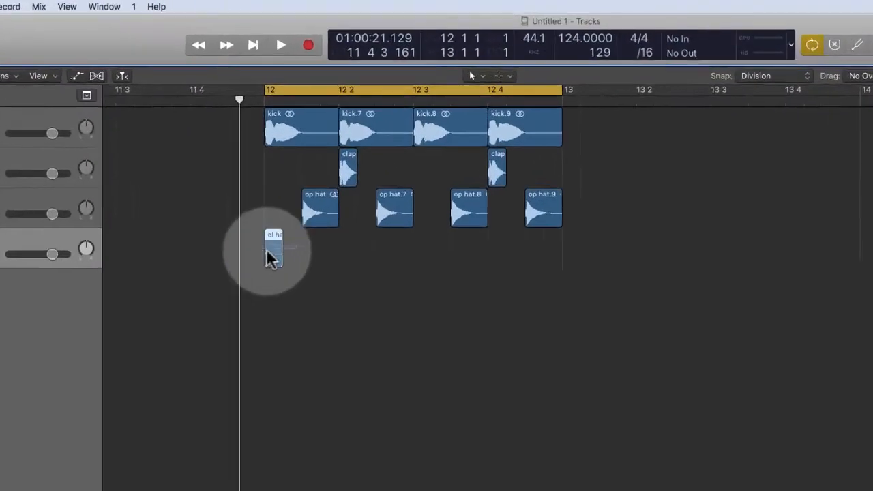
Fill every sixteenth note of bar 12 with copies of the cl hat region, and deselect them
left_click_drag(273, 285, 358, 286)
left_click_drag(502, 295, 210, 260)
left_click(270, 280)
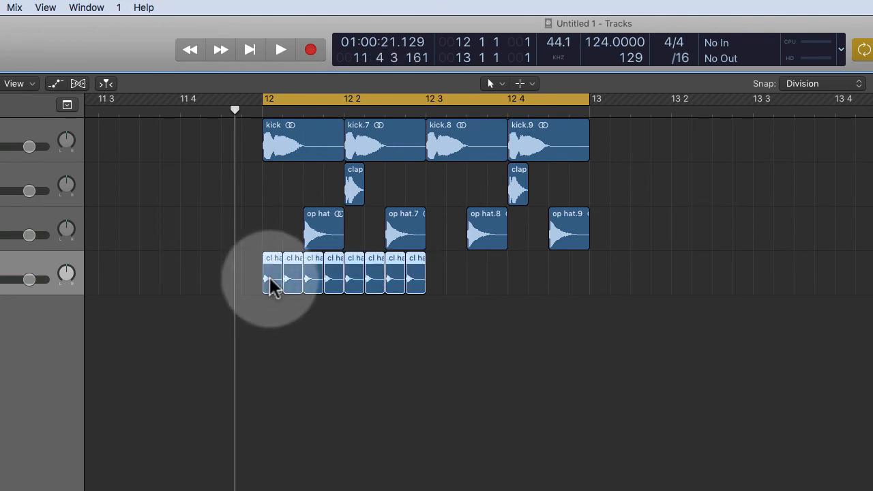
left_click_drag(272, 286, 437, 286)
left_click(614, 280)
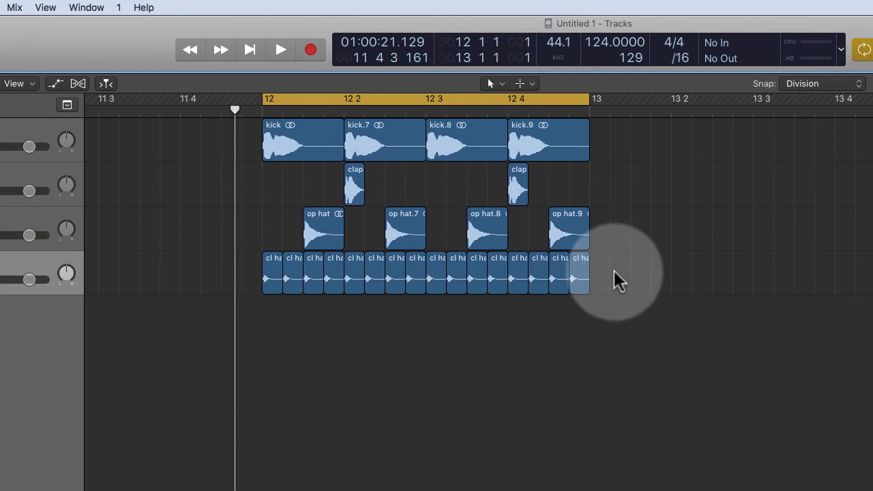
Play back the one-bar drum pattern with the sixteenth-note cl hat regions, and stop playback
left_click_drag(614, 271, 193, 246)
left_click(190, 261)
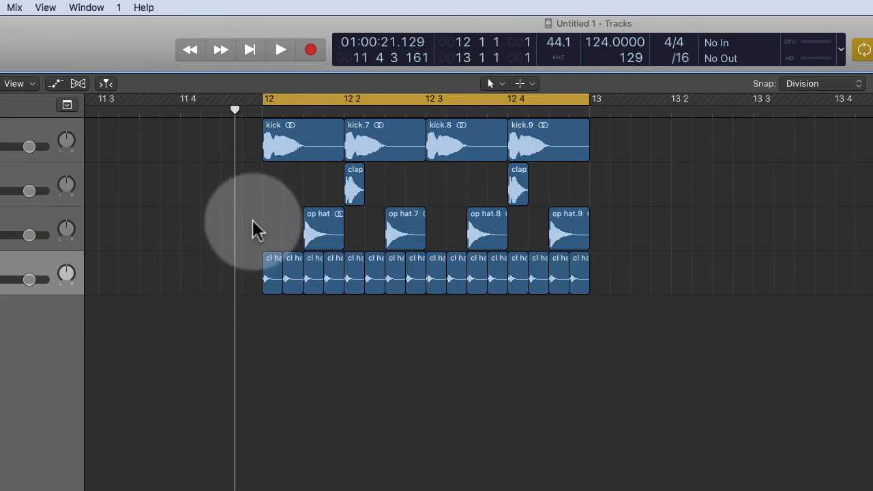
key("space")
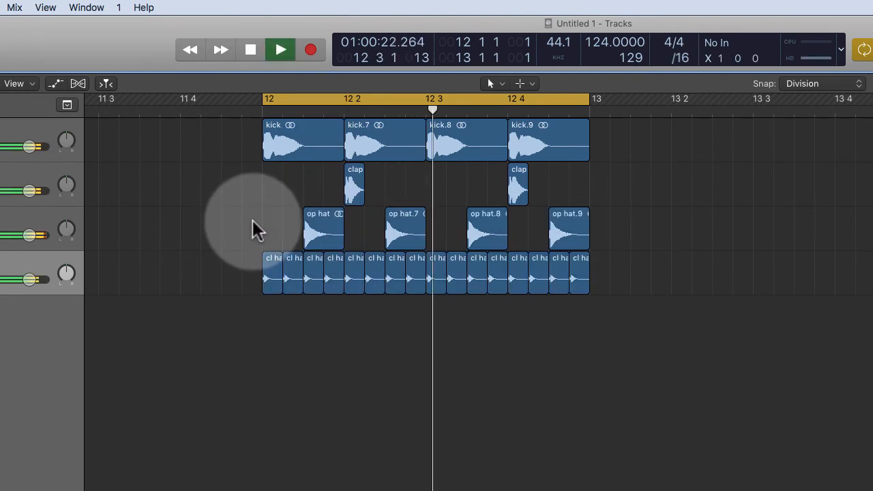
key("space")
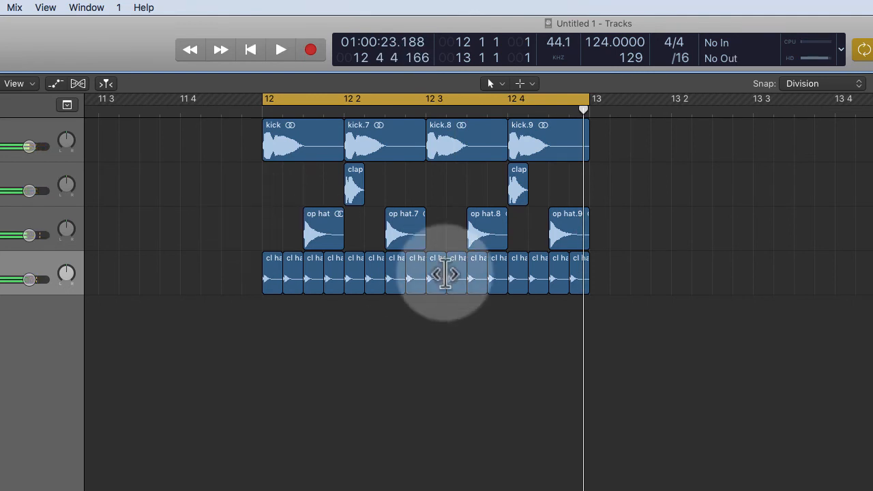
Select the cl hat regions after the first sixteenth of bar 12 and delete them
left_click_drag(235, 277, 634, 273)
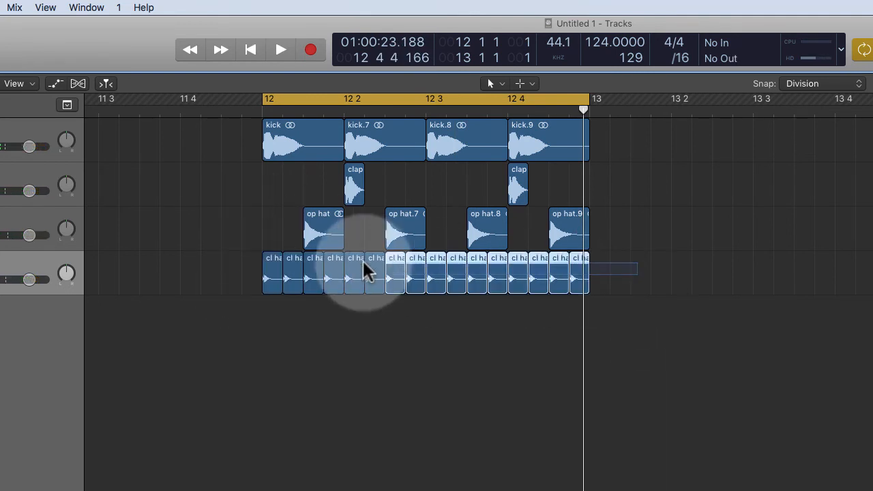
left_click_drag(283, 264, 286, 266)
key("Delete")
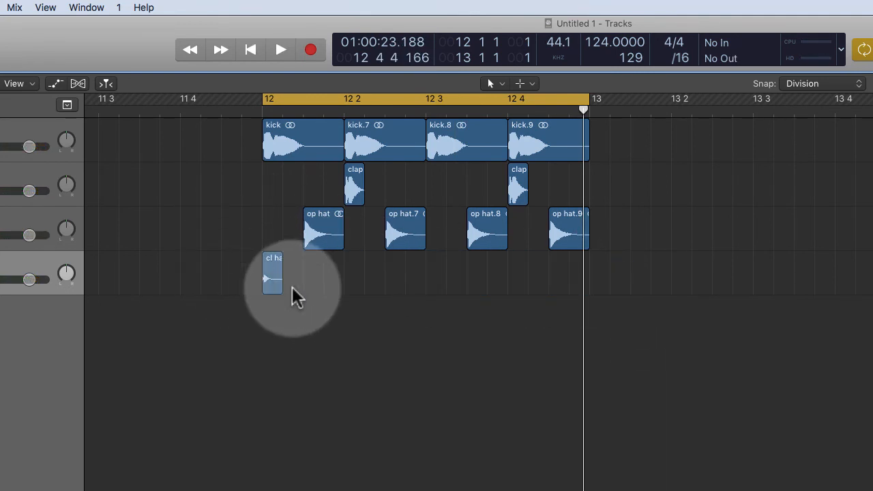
Move the cl hat region one sixteenth later, to position 12 1 2 in bar 12, and deselect it
key("super+Right")
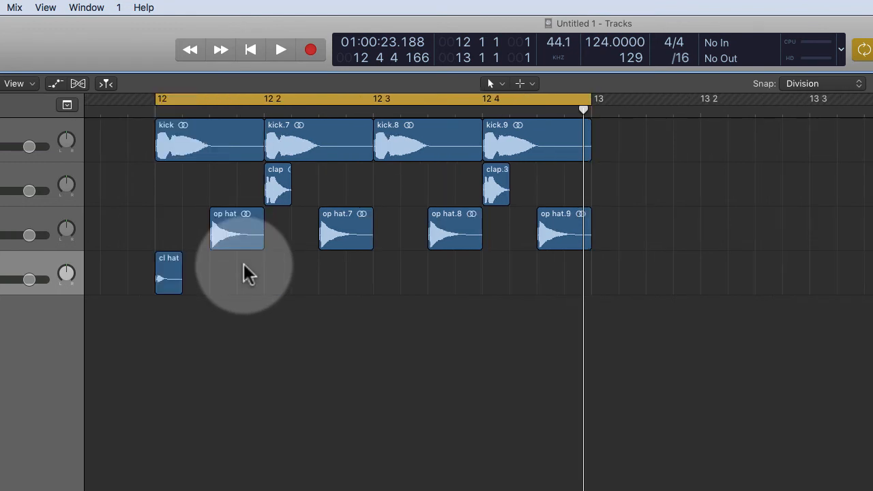
scroll(269, 283, "left", 2)
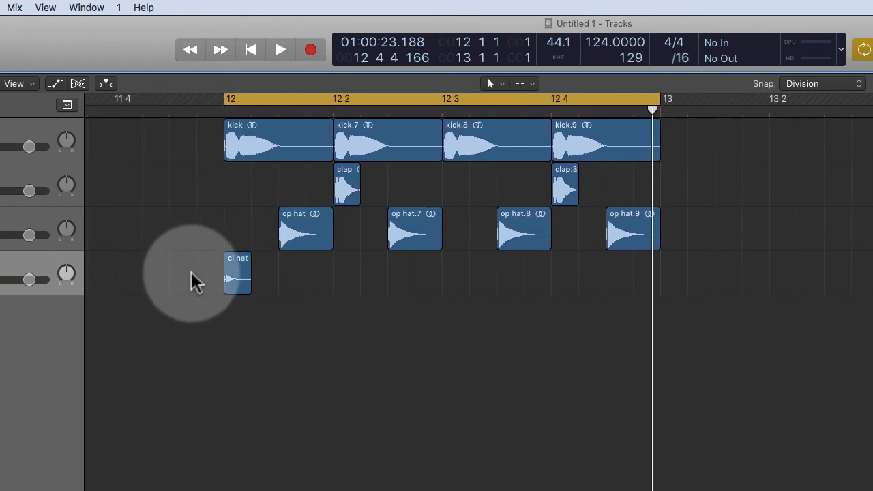
left_click(232, 276)
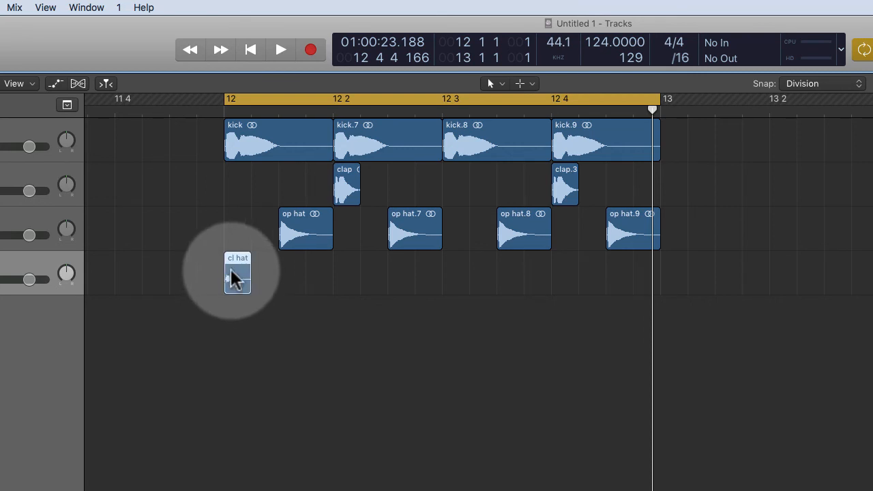
left_click_drag(233, 272, 271, 281)
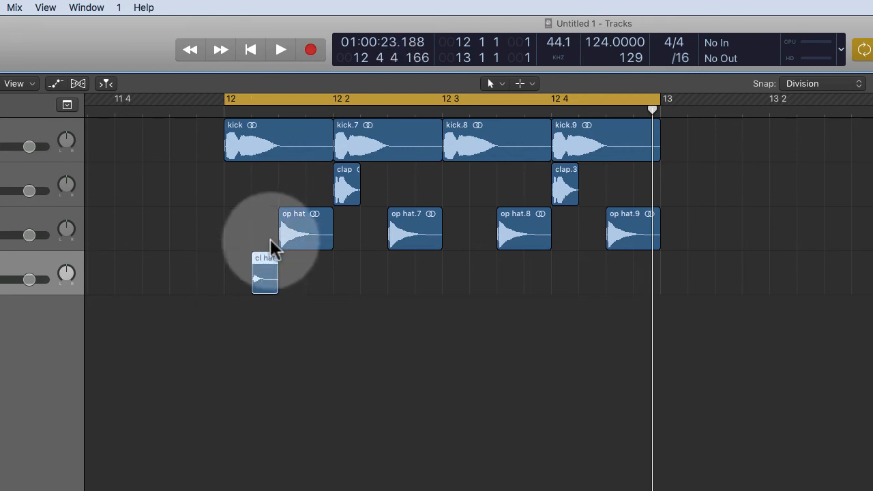
left_click(230, 198)
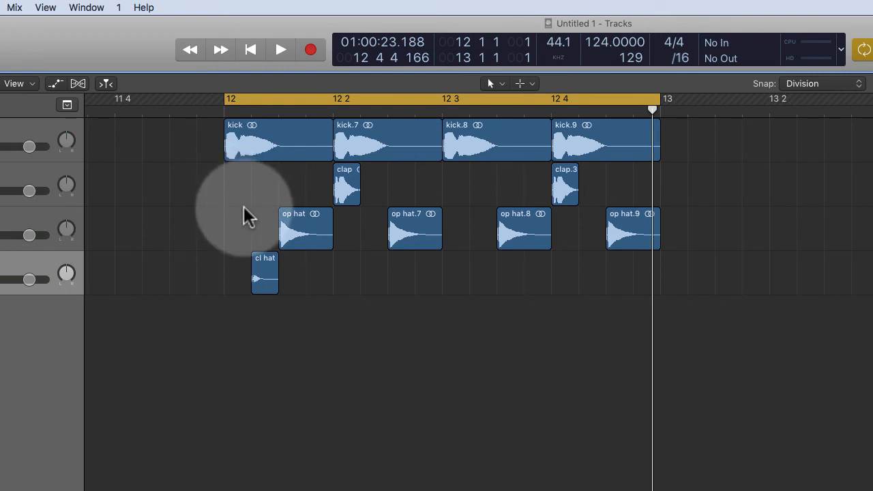
Quantize the cl hat region to 1/16 Swing C in the event list
left_click(266, 285)
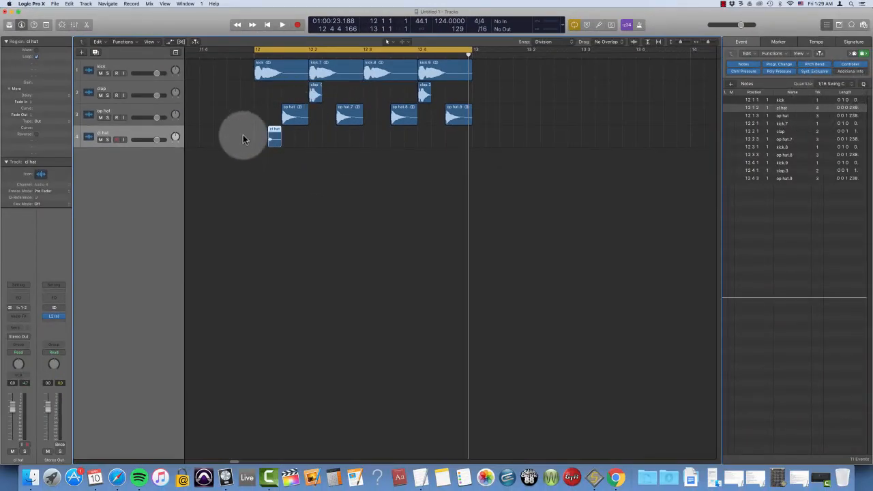
left_click(826, 24)
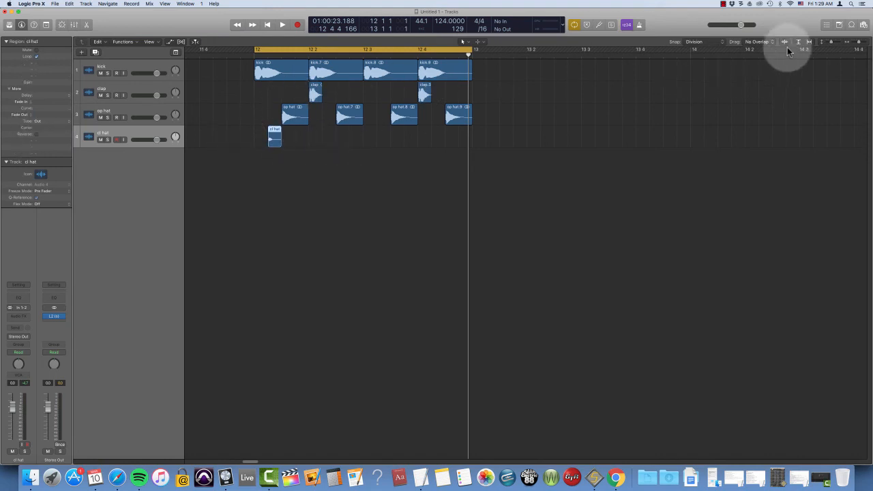
left_click(827, 25)
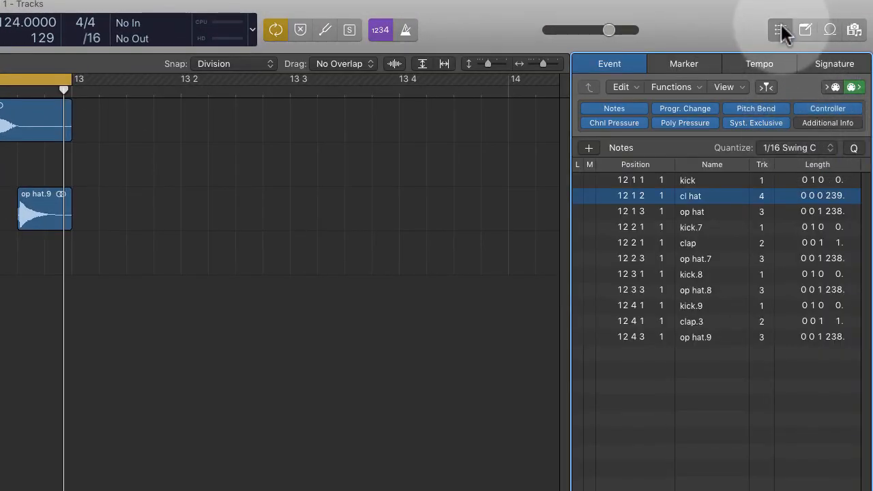
left_click(789, 148)
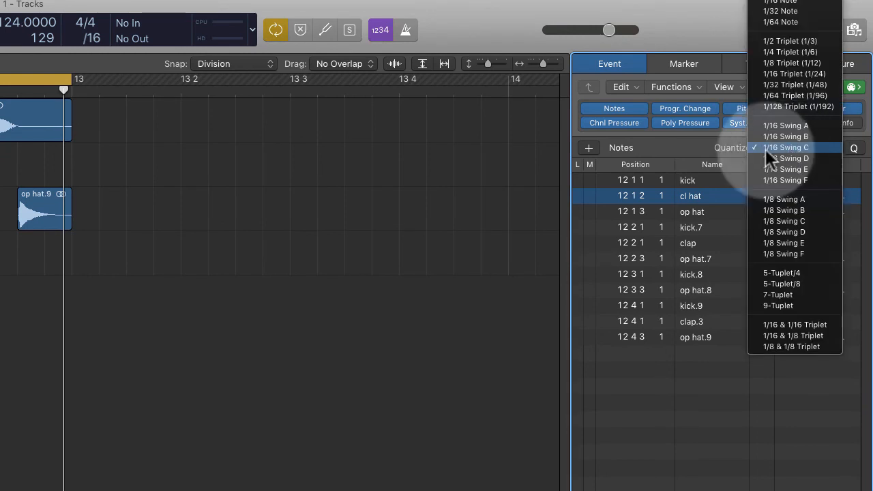
left_click(766, 149)
left_click(802, 147)
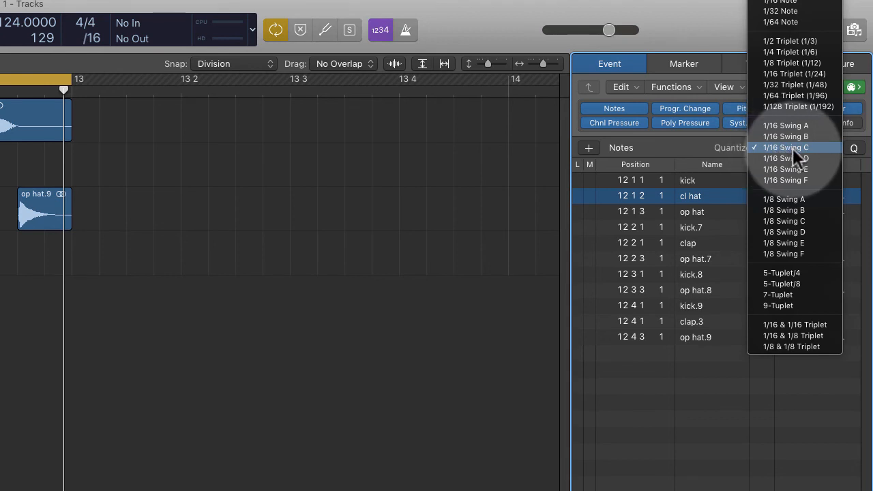
left_click(793, 148)
left_click(853, 149)
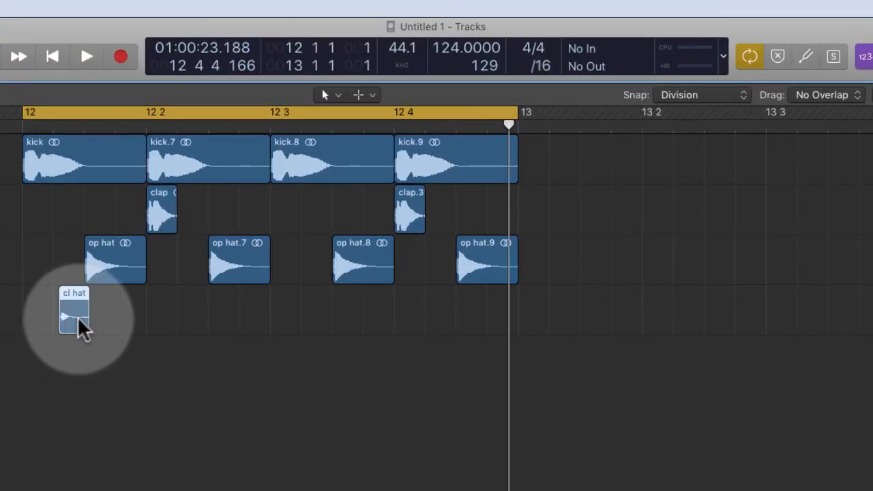
Try moving the swung cl hat region back to the second sixteenth of bar 12, and undo the move
left_click_drag(72, 316, 65, 323)
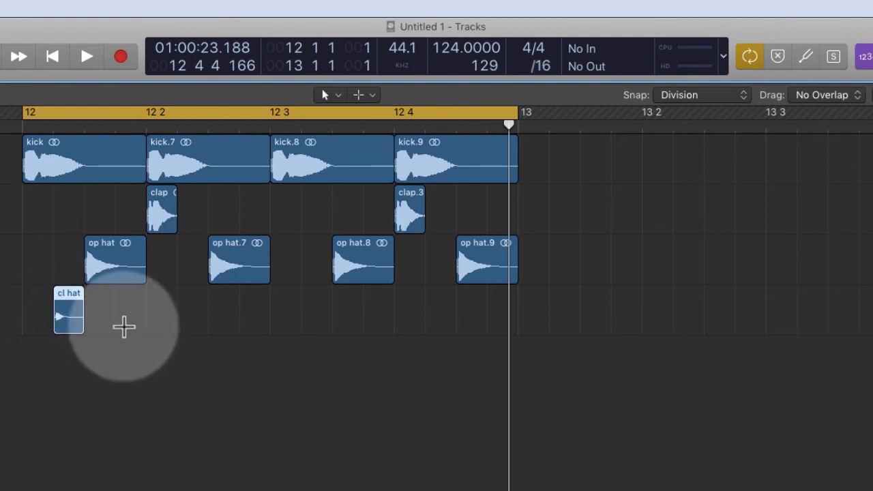
key("super+z")
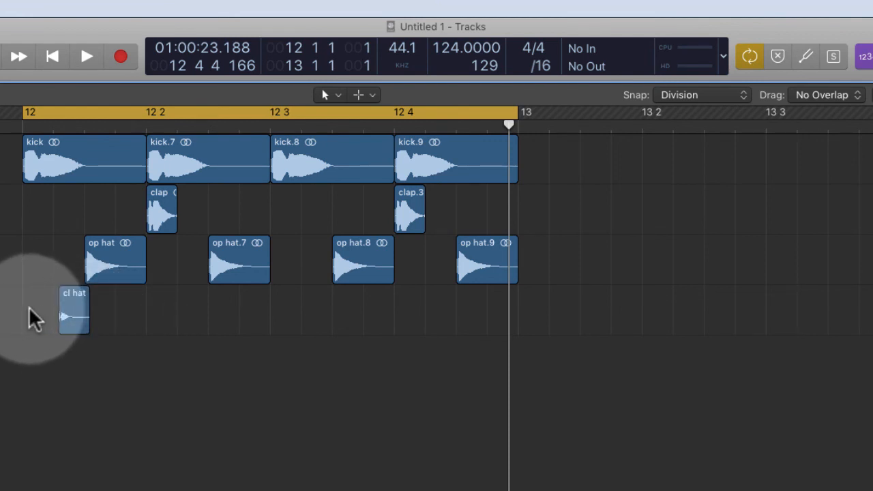
left_click_drag(9, 308, 128, 342)
left_click(111, 311)
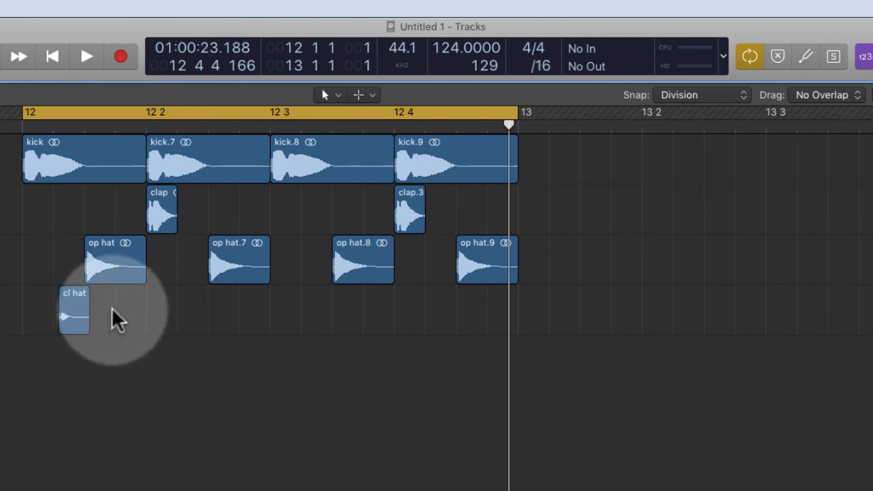
left_click_drag(112, 311, 144, 330)
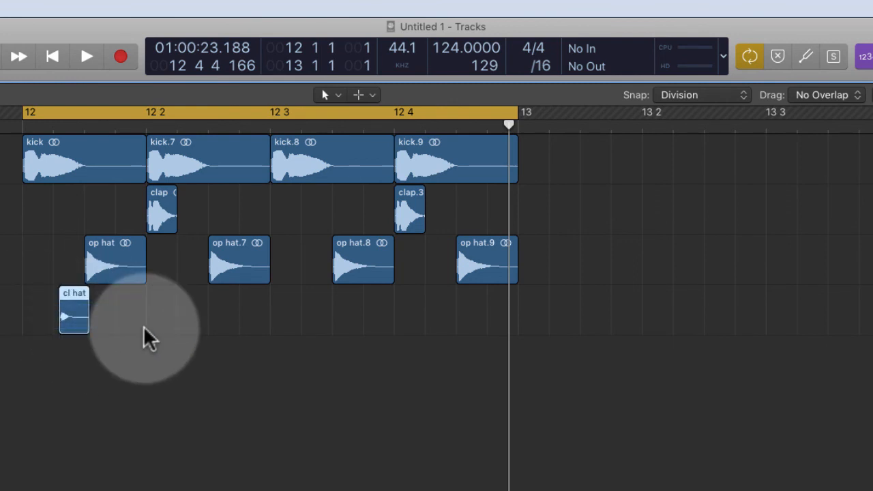
left_click(130, 320)
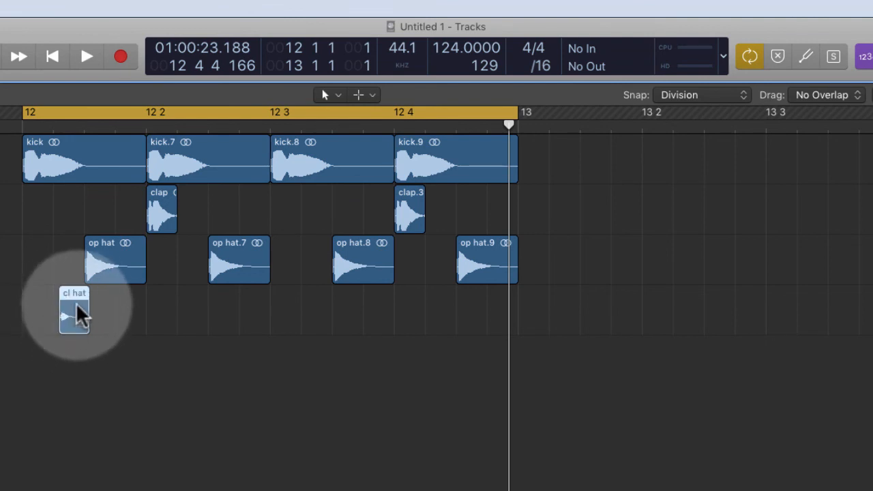
left_click(195, 309)
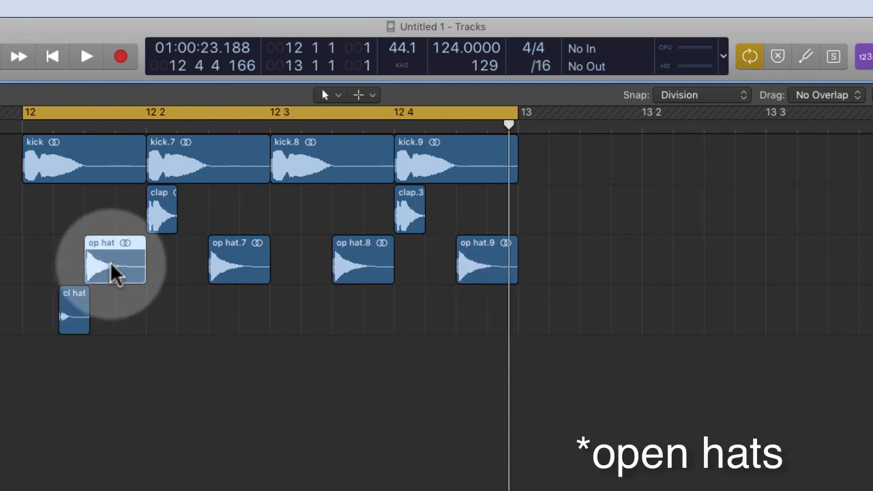
left_click(215, 265)
left_click(462, 280)
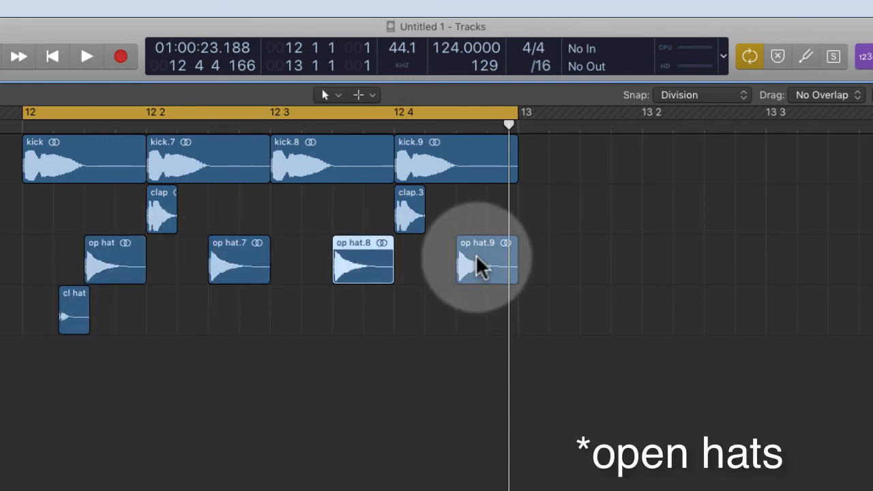
left_click(348, 272)
left_click(220, 276)
left_click(111, 273)
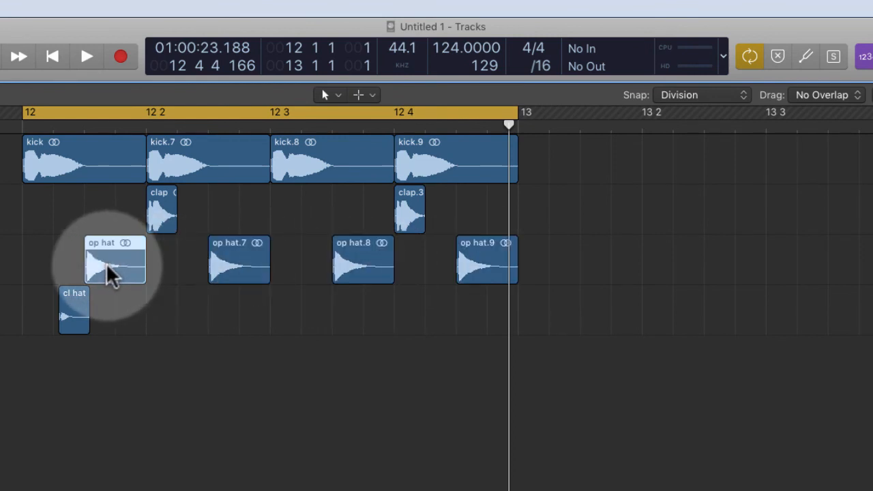
Set the snap mode to Beat and copy the swung cl hat region to the same relative position in beats 2, 3 and 4
left_click(63, 314)
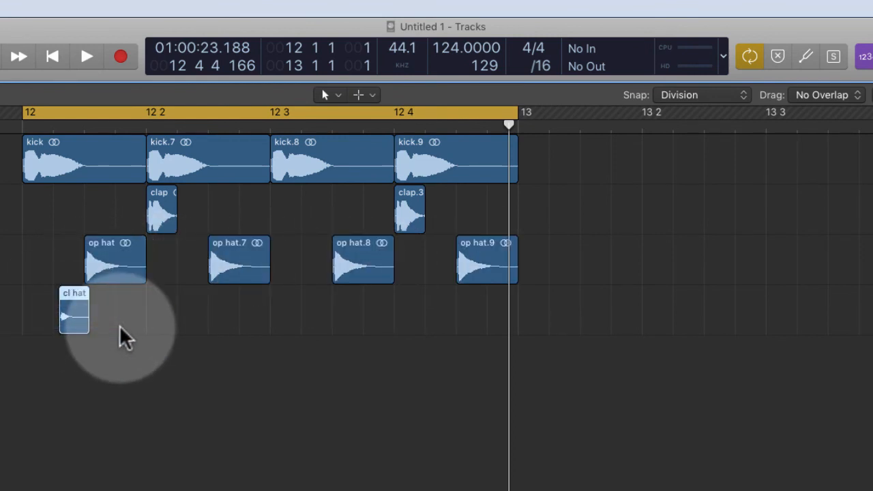
key("ctrl+alt+b")
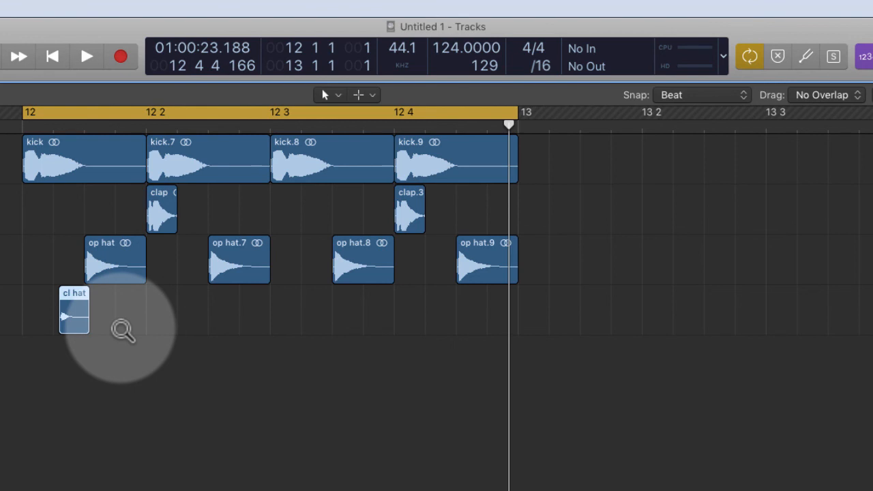
left_click(712, 95)
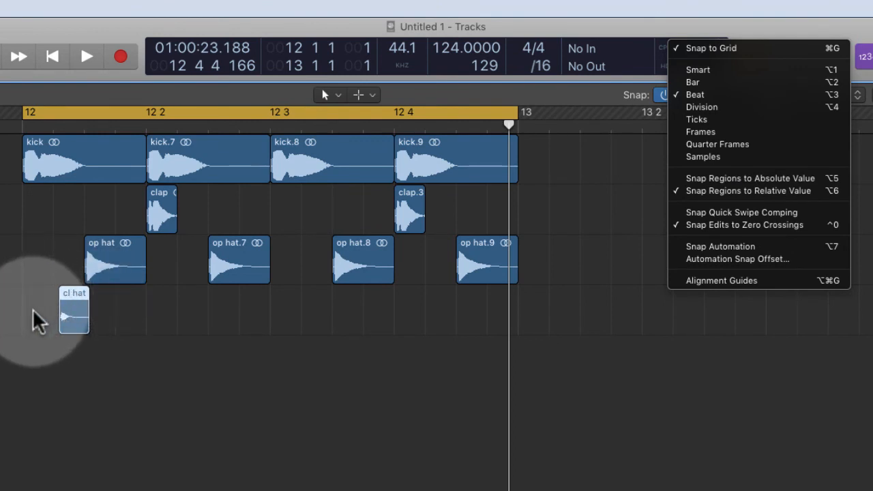
left_click(147, 319)
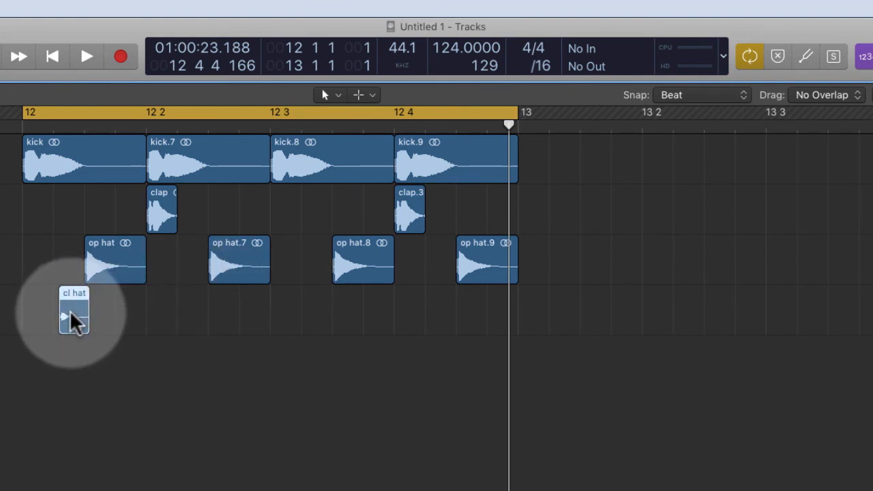
left_click_drag(68, 318, 319, 312)
left_click_drag(321, 314, 452, 315)
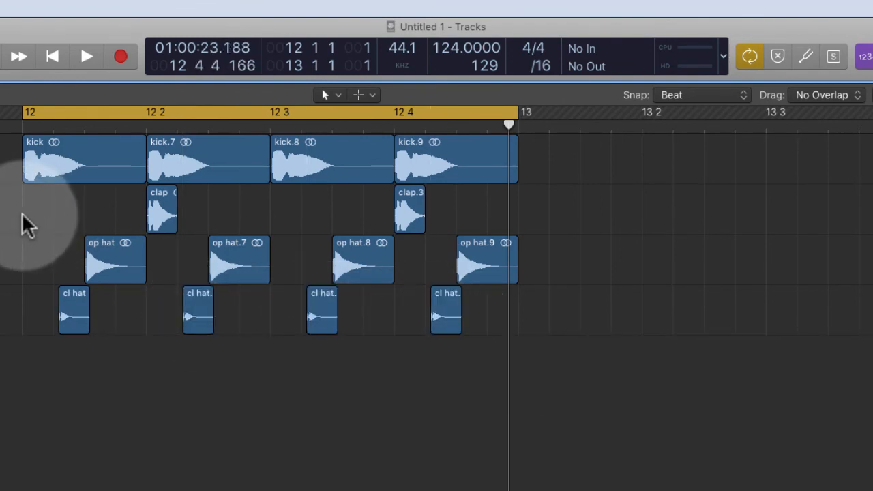
Play the bar 12 cycle to hear the pattern with the four swung cl hats, and stop playback
key("space")
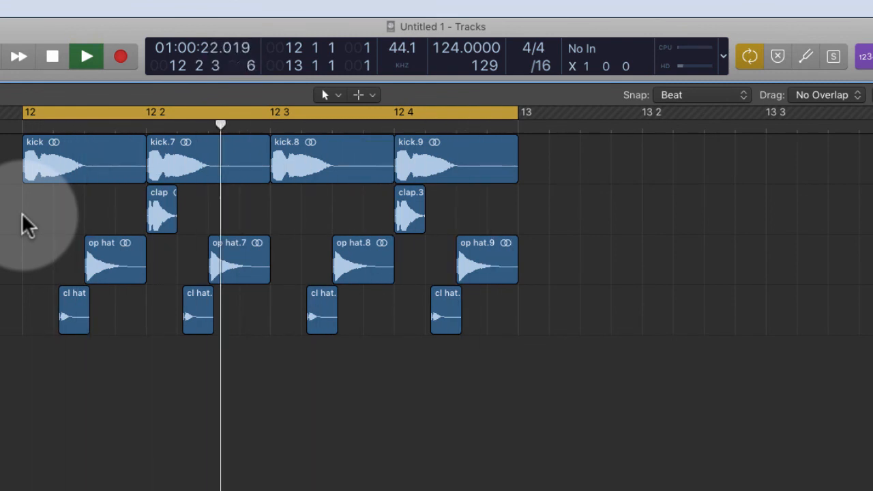
key("space")
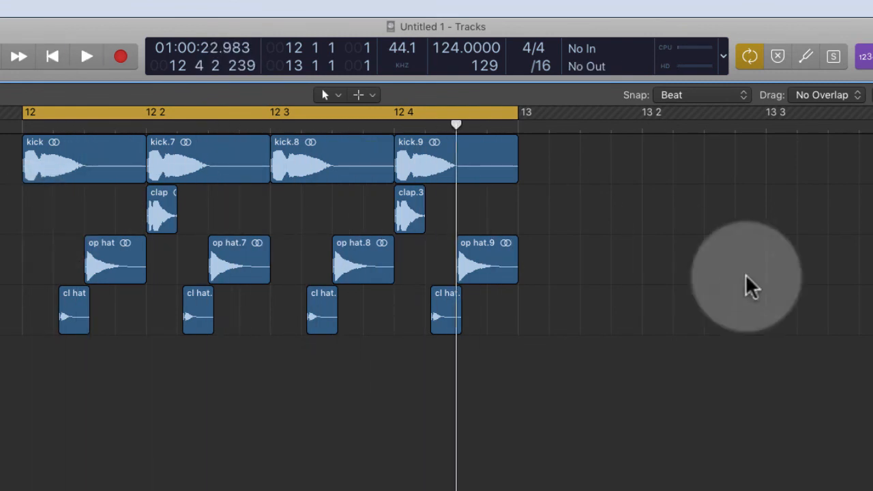
Set the snap mode to Division and copy the last cl hat region two sixteenths later within beat 4, keeping relative snapping
left_click(726, 95)
left_click(598, 167)
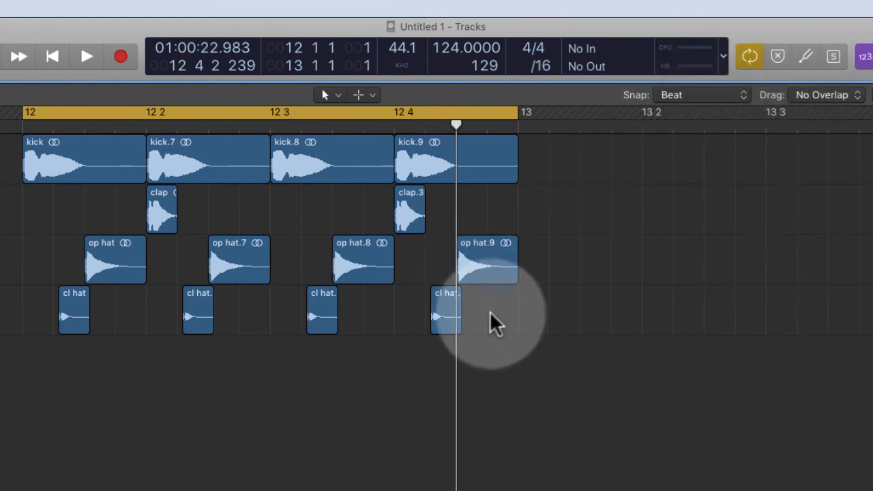
left_click_drag(457, 125, 379, 126)
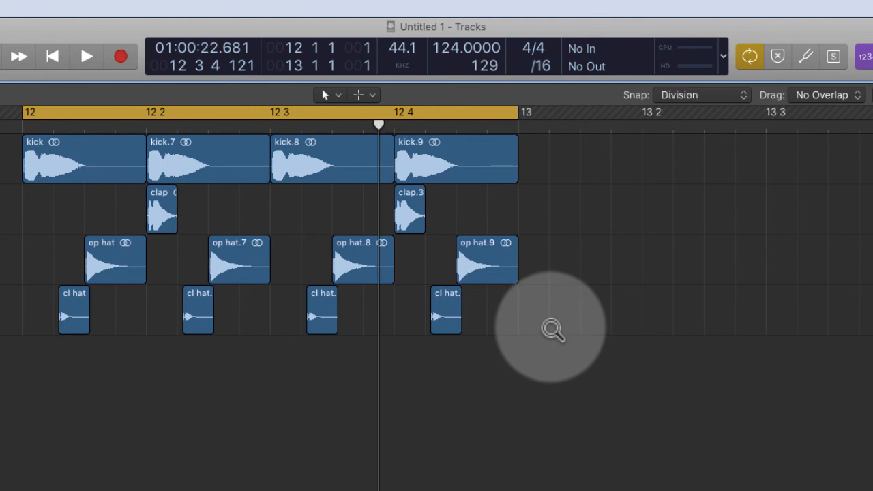
left_click(713, 95)
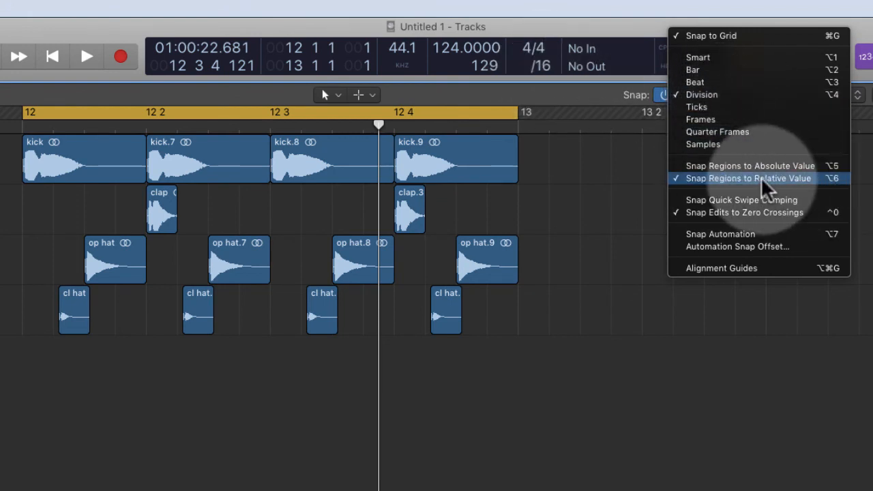
left_click(471, 321)
left_click_drag(449, 314, 514, 319)
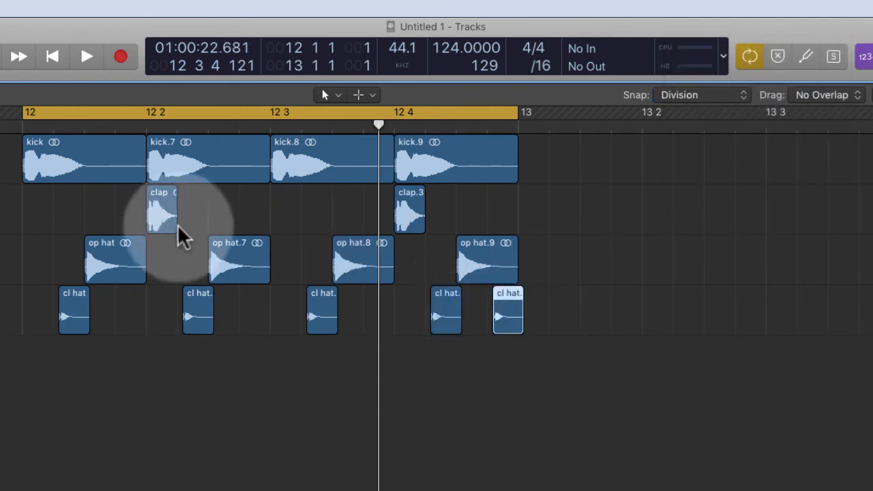
Deselect the copied cl hat region, play the bar 12 cycle with the extra hat, and stop playback
left_click(67, 226)
key("space")
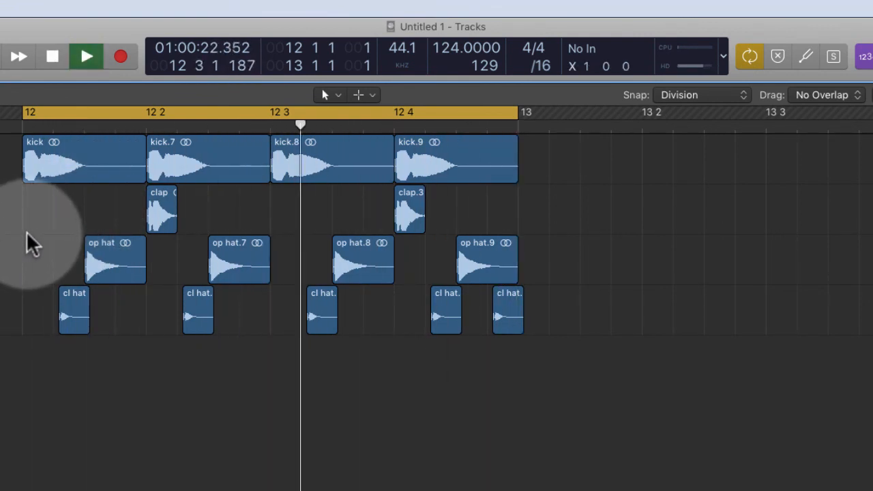
key("space")
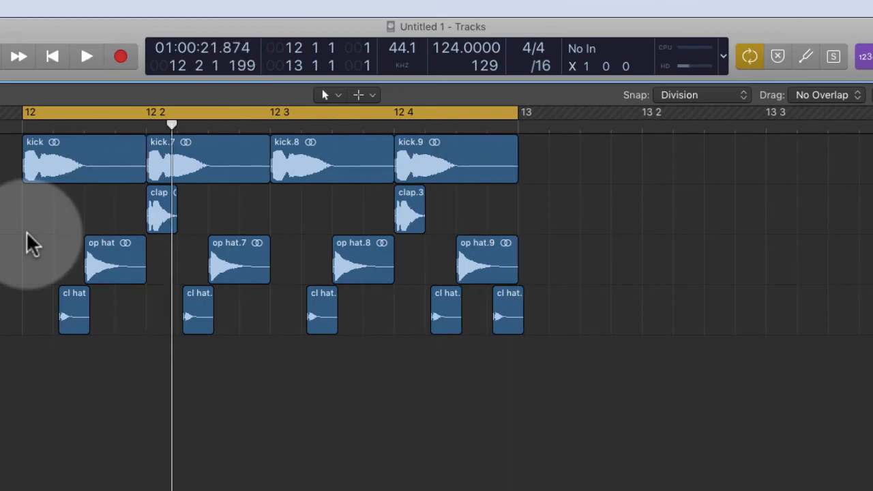